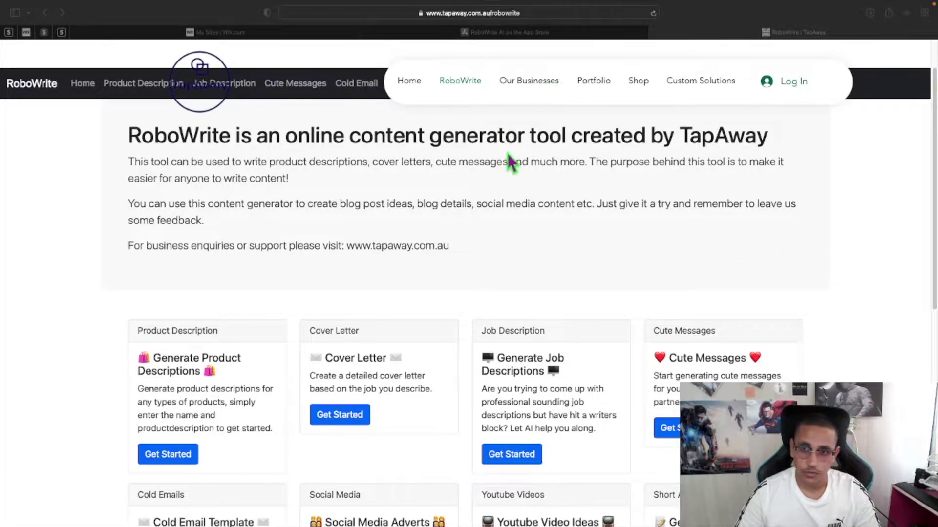
# - Switch to the 'RoboWrite AI on the App Store' browser tab
pyautogui.click(551, 31)
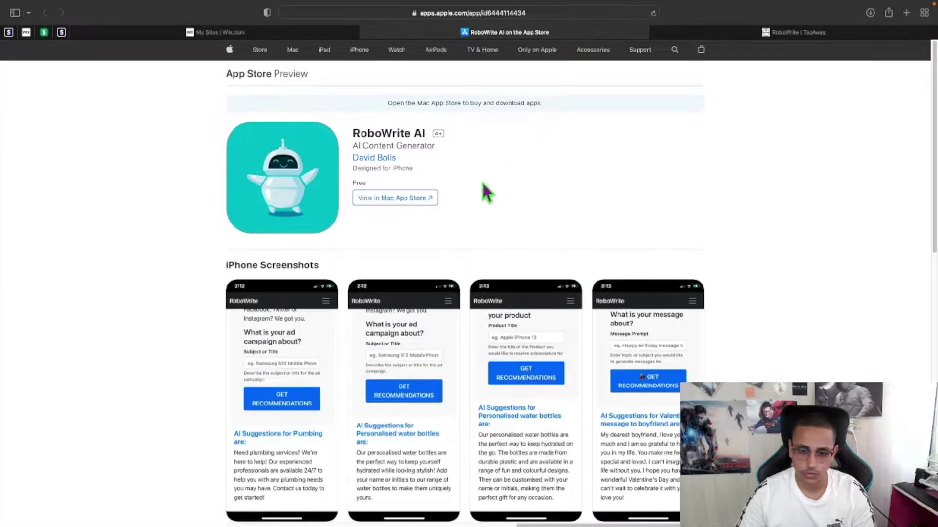
# - Look over the App Store listing, then return to the 'RoboWrite | TapAway' tab
pyautogui.scroll(-5, 482, 182)
pyautogui.scroll(3, 871, 253)
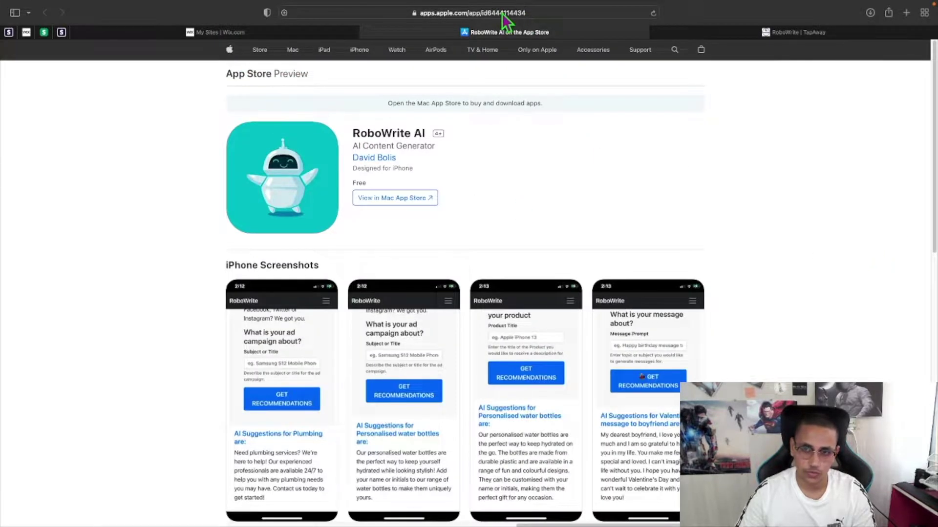
pyautogui.click(532, 14)
pyautogui.click(698, 32)
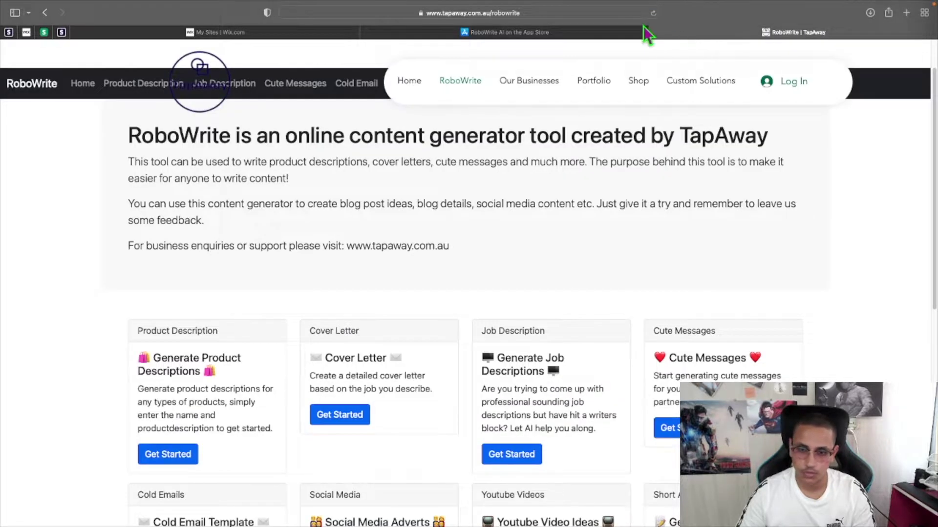
# - Browse RoboWrite's tool cards, highlighting the Generate Short Answers title
pyautogui.scroll(-1, 858, 320)
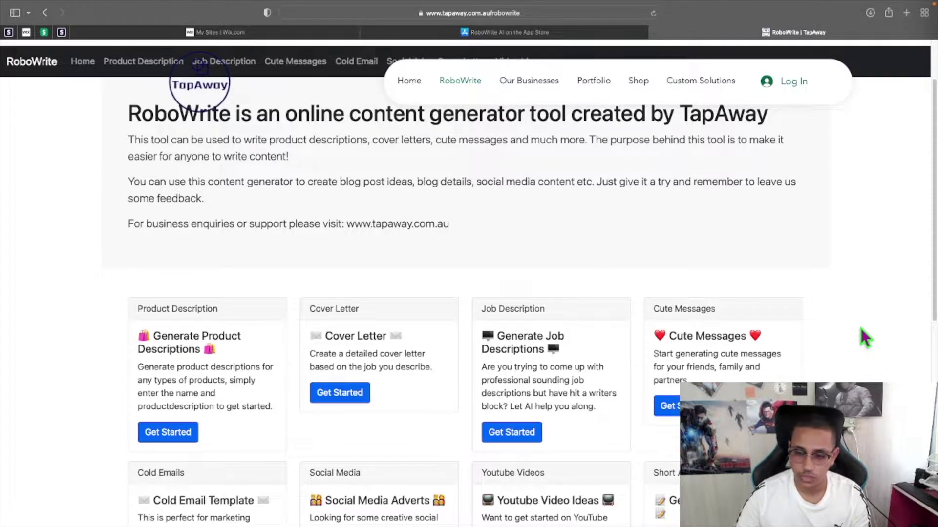
pyautogui.scroll(-5, 861, 329)
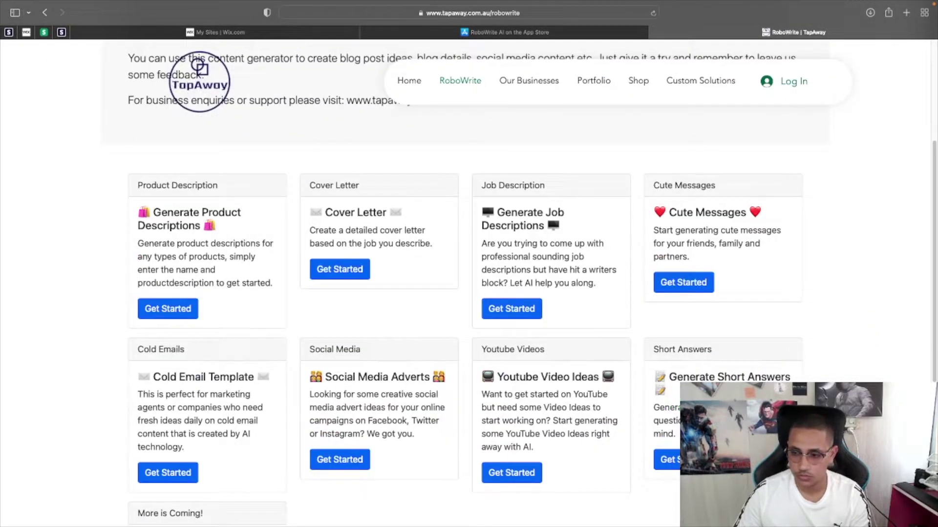
pyautogui.moveTo(705, 377); pyautogui.dragTo(741, 377)
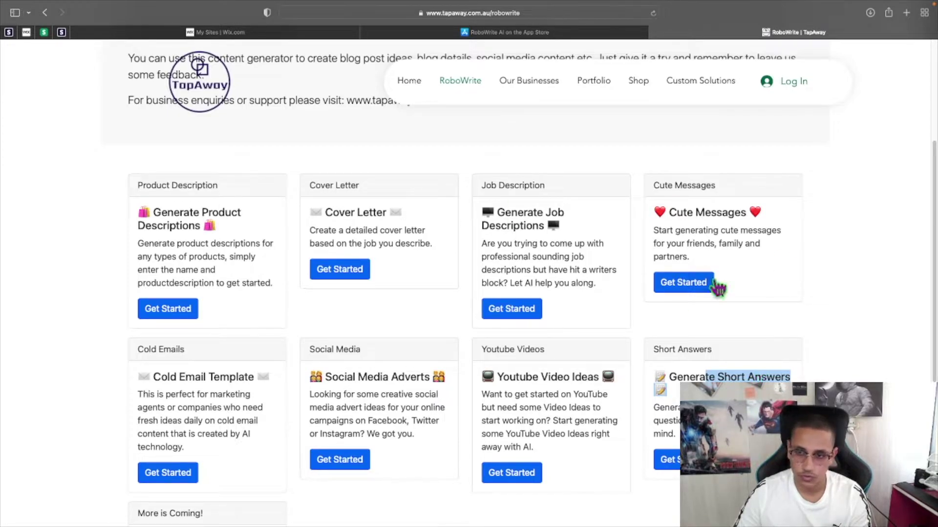
pyautogui.scroll(3, 648, 257)
pyautogui.scroll(1, 435, 210)
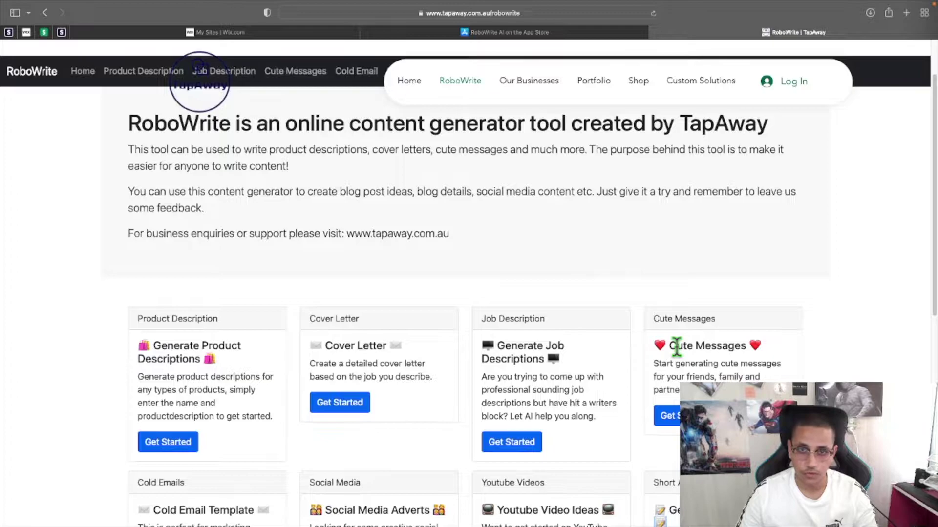
pyautogui.scroll(-5, 677, 347)
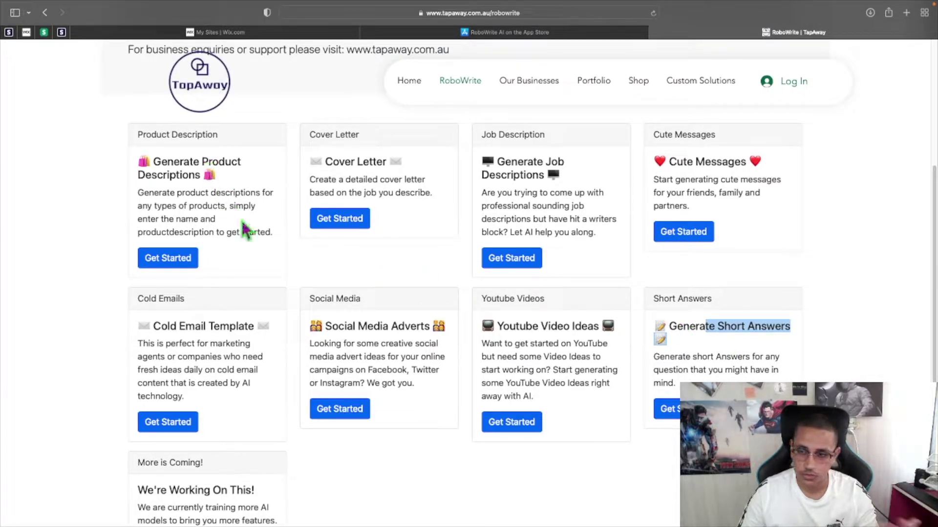
pyautogui.click(671, 324)
pyautogui.moveTo(671, 324); pyautogui.dragTo(792, 325)
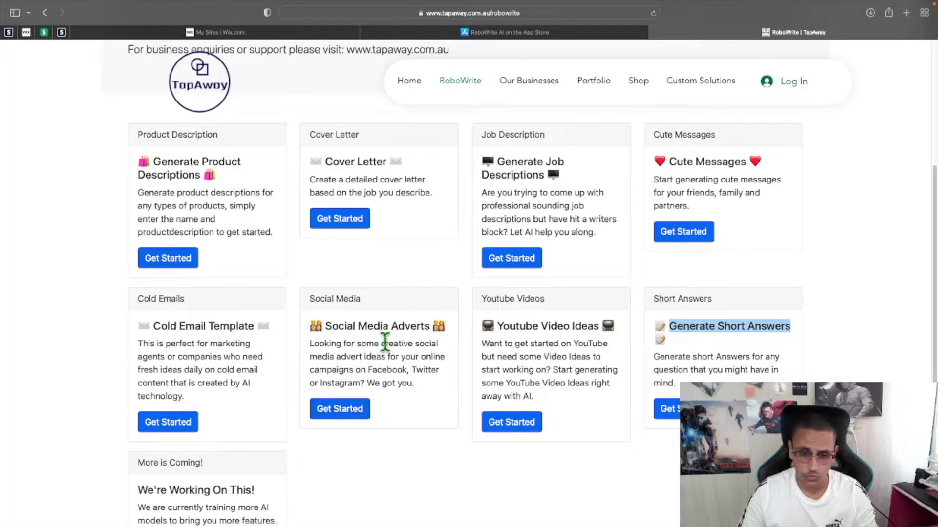
# - In Social Media Adverts, generate and review ad copy for 'Software Development Agency'
pyautogui.click(361, 413)
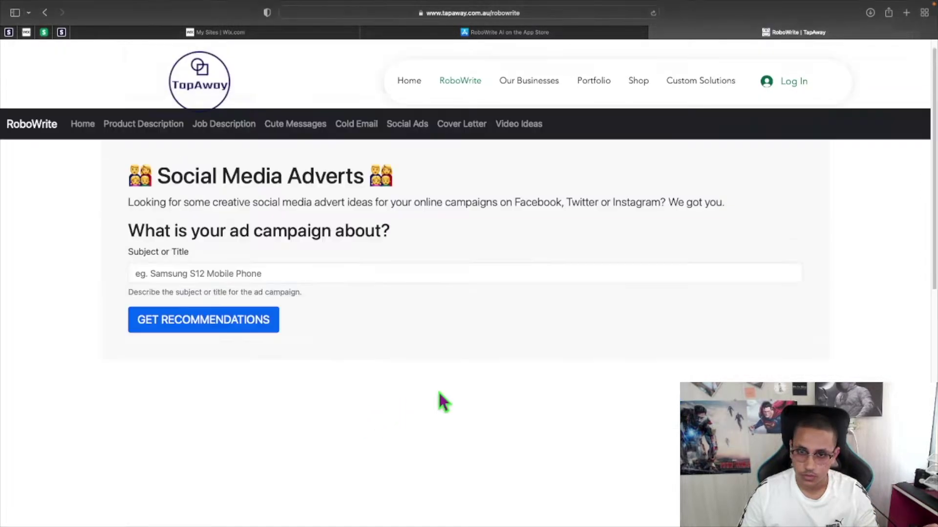
pyautogui.click(380, 268)
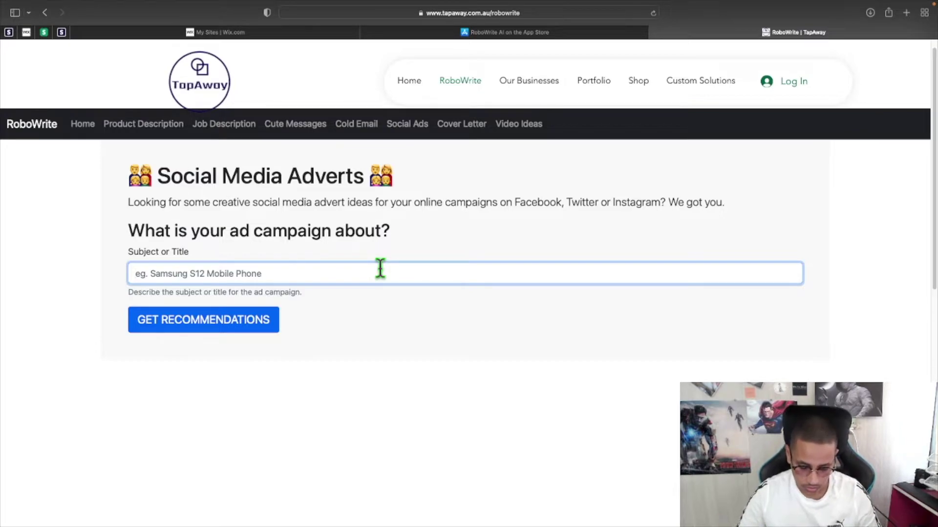
pyautogui.write('SOftware')
pyautogui.press('BackSpace')
pyautogui.press('BackSpace')
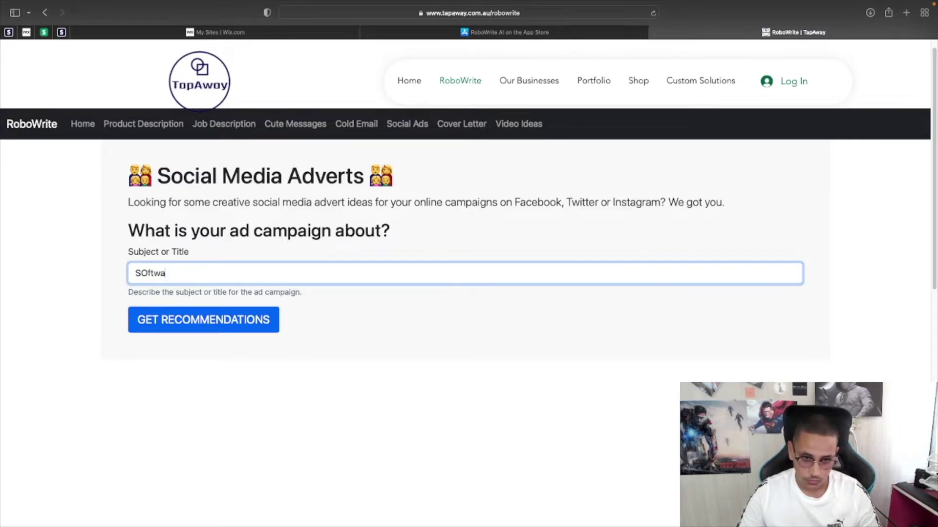
pyautogui.press('BackSpace')
pyautogui.press('BackSpace')
pyautogui.press('BackSpace')
pyautogui.press('BackSpace')
pyautogui.press('BackSpace')
pyautogui.write('oftw')
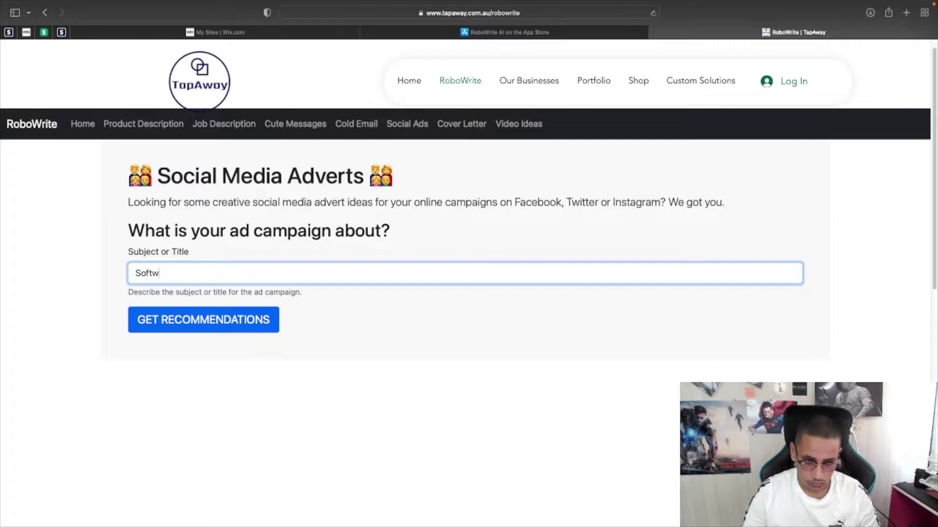
pyautogui.write('are Development ')
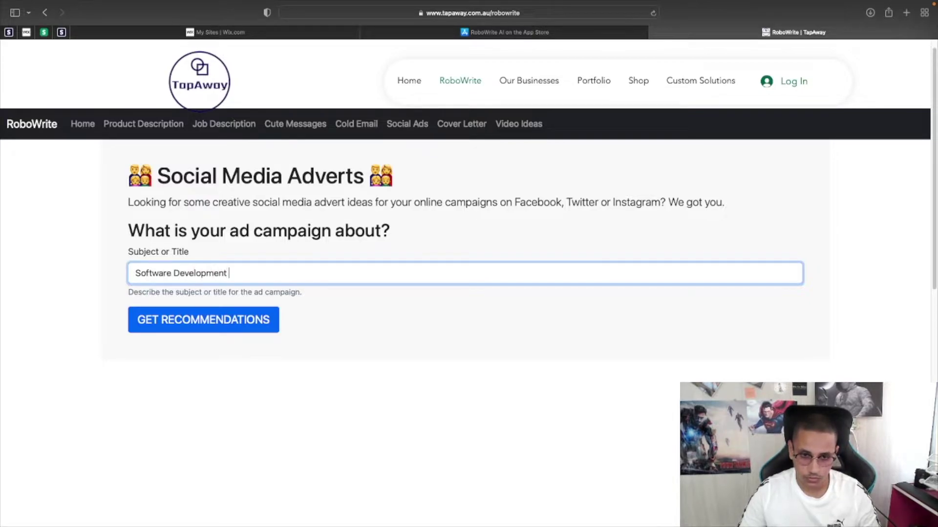
pyautogui.write('Agency')
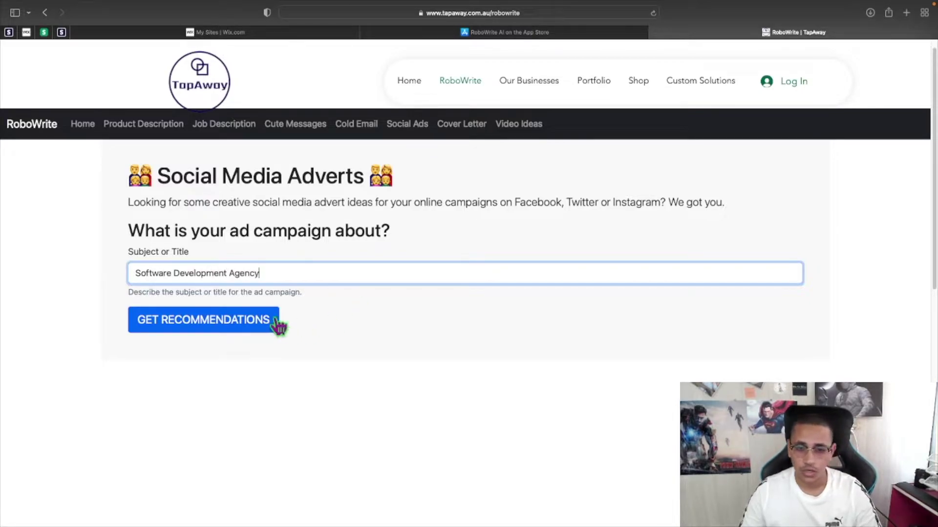
pyautogui.click(227, 326)
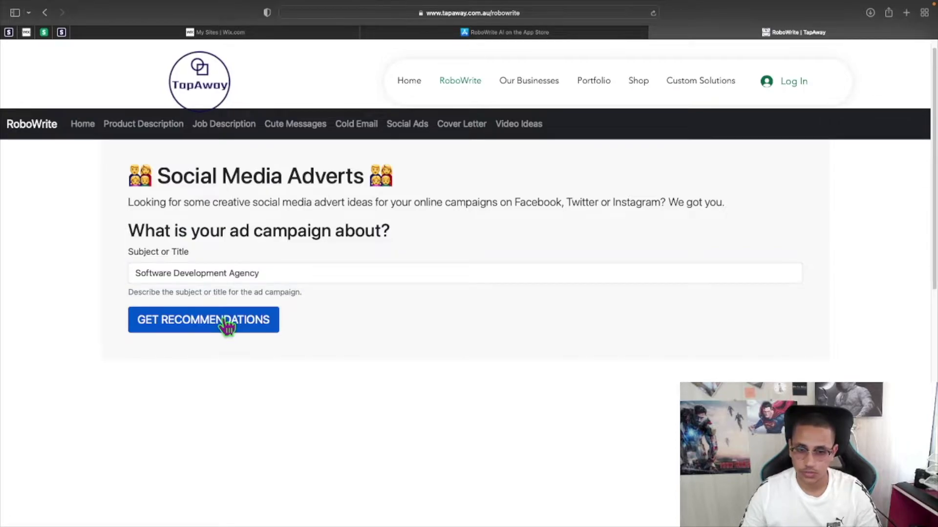
pyautogui.moveTo(109, 398); pyautogui.dragTo(540, 417)
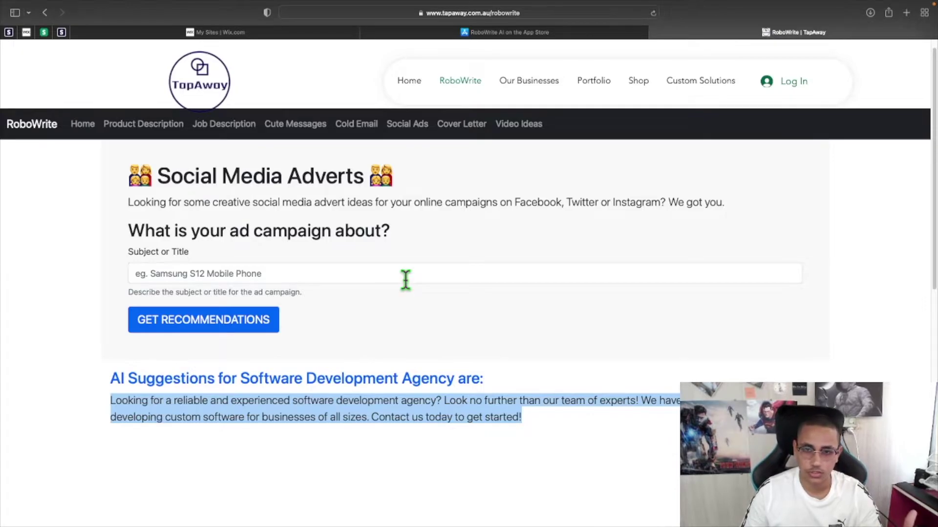
pyautogui.click(358, 278)
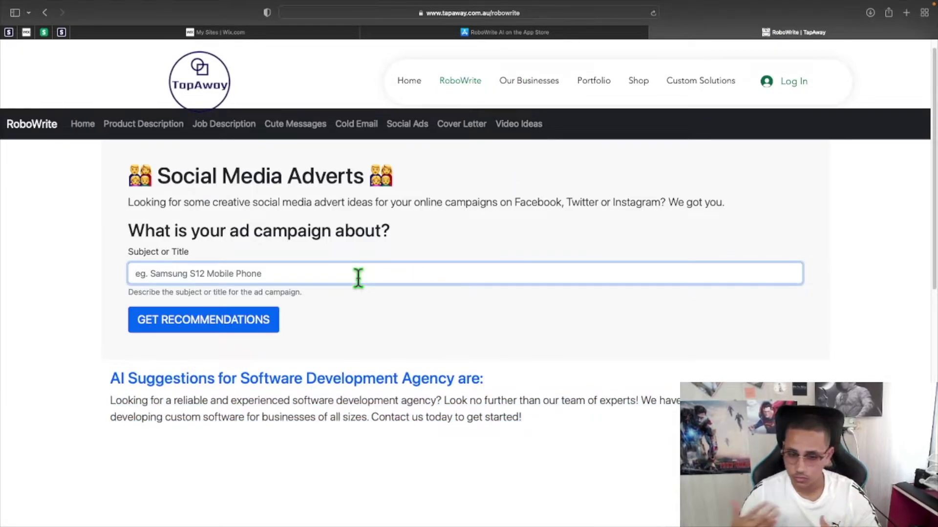
# - Change the subject to 'Personalised Water Bottles' and generate its ad copy
pyautogui.write('Person')
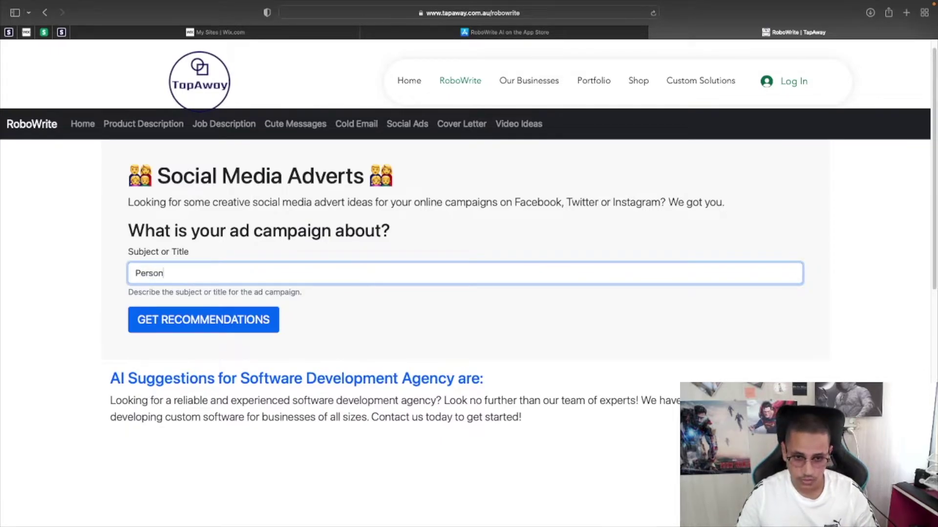
pyautogui.write('alised Boxes')
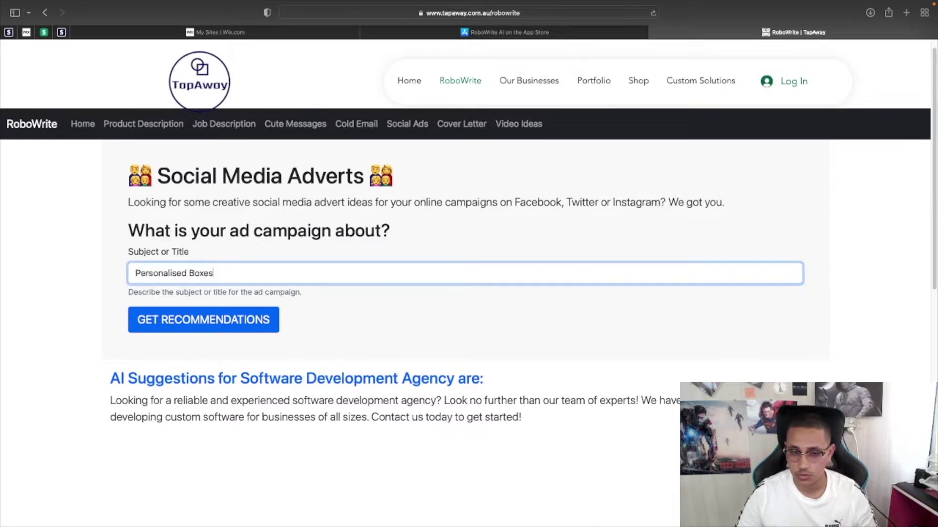
pyautogui.press('BackSpace')
pyautogui.press('BackSpace')
pyautogui.press('BackSpace')
pyautogui.press('BackSpace')
pyautogui.press('BackSpace')
pyautogui.write('W')
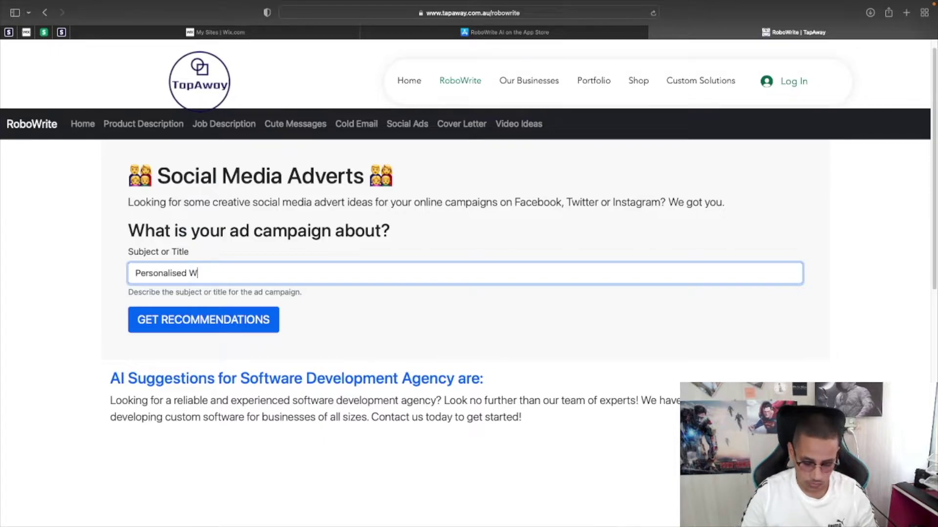
pyautogui.write('ater Bottles')
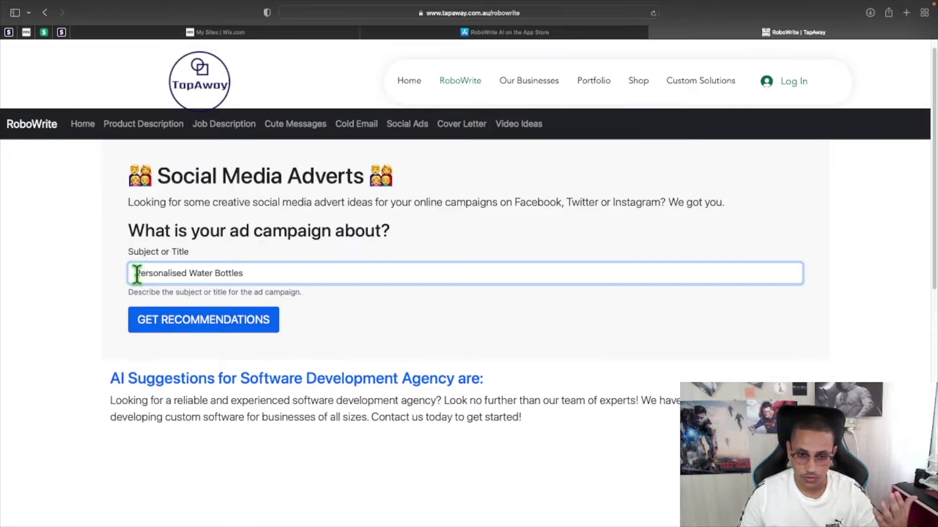
pyautogui.moveTo(137, 275); pyautogui.dragTo(295, 272)
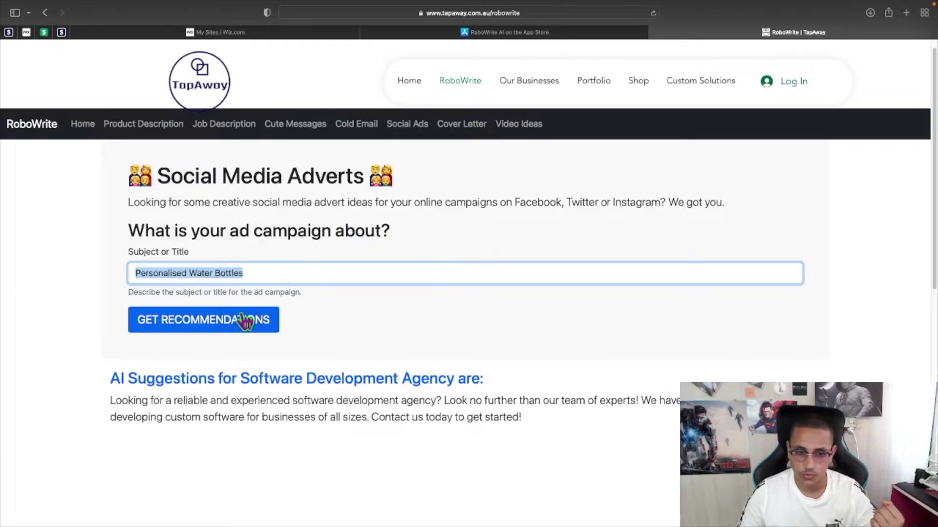
pyautogui.click(233, 325)
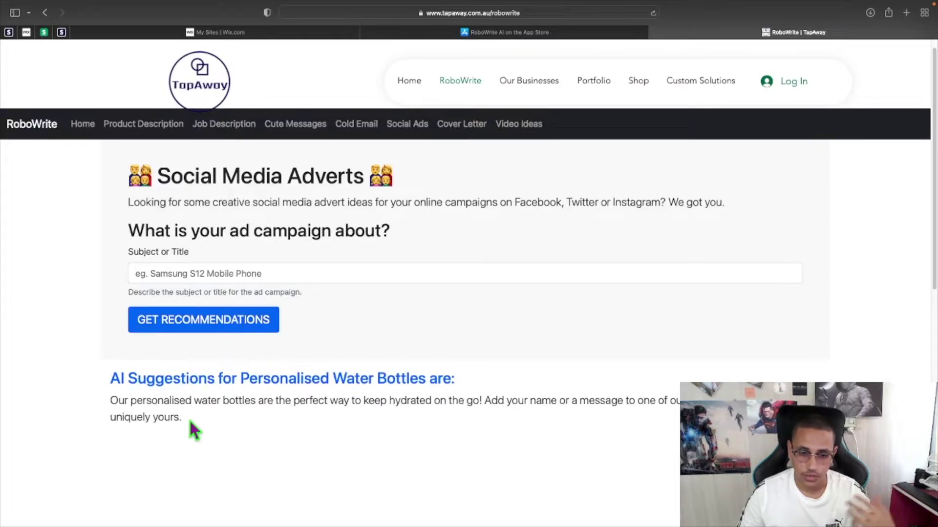
# - Review the water bottle ad and paste 'Personalised Water Bottles' back into the subject
pyautogui.moveTo(188, 420); pyautogui.dragTo(111, 402)
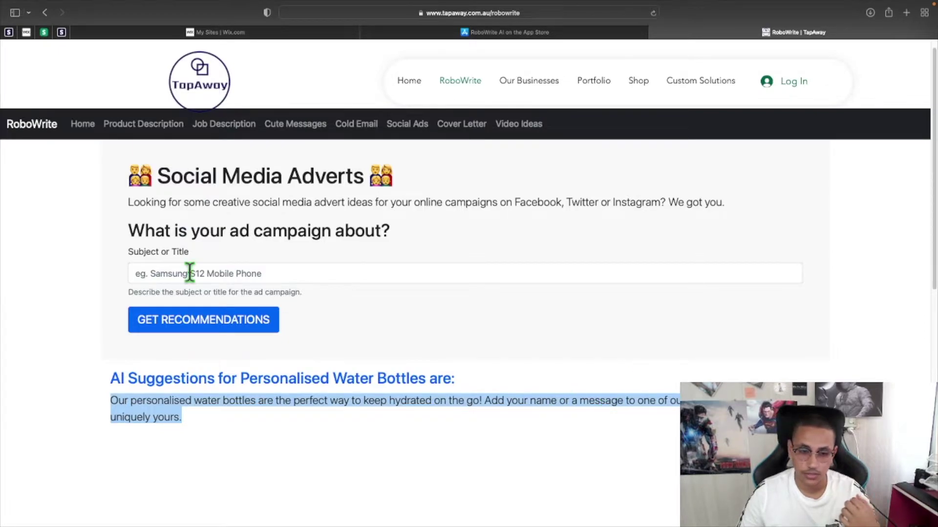
pyautogui.moveTo(242, 381); pyautogui.dragTo(424, 382)
pyautogui.press('super+c')
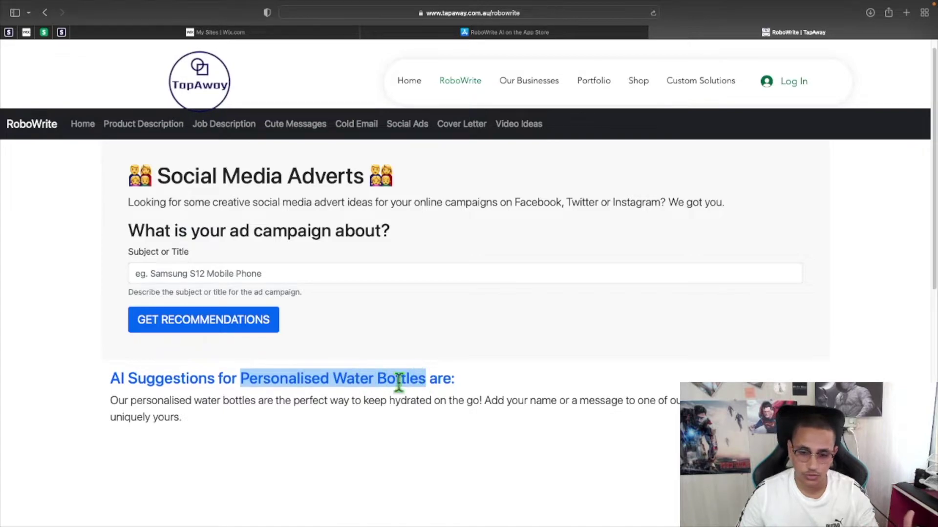
pyautogui.click(305, 272)
pyautogui.press('super+v')
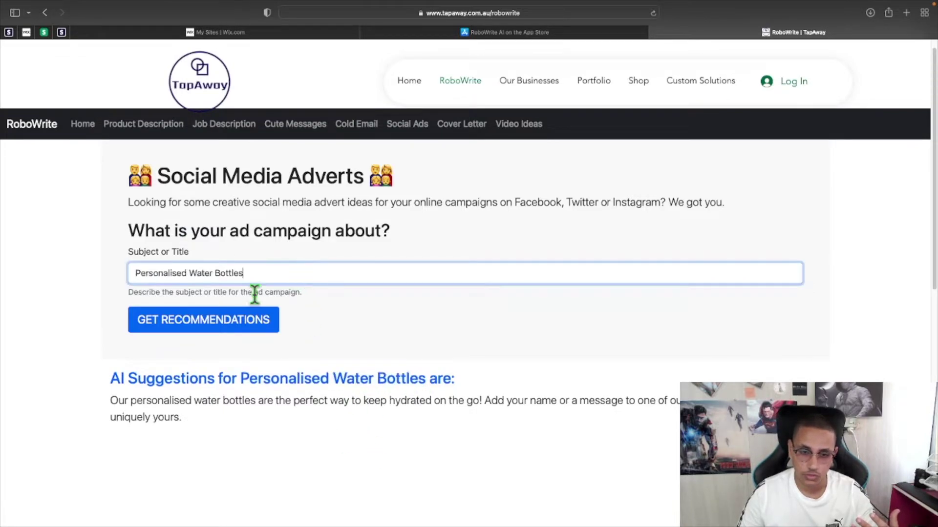
# - Regenerate the water bottle ad, then generate advert copy for 'iPhone 6s'
pyautogui.click(226, 321)
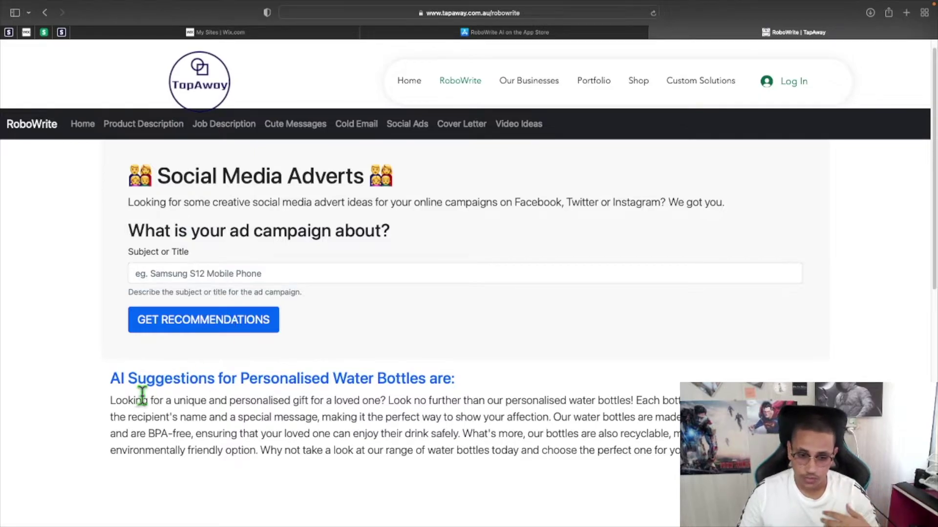
pyautogui.moveTo(109, 399); pyautogui.dragTo(698, 450)
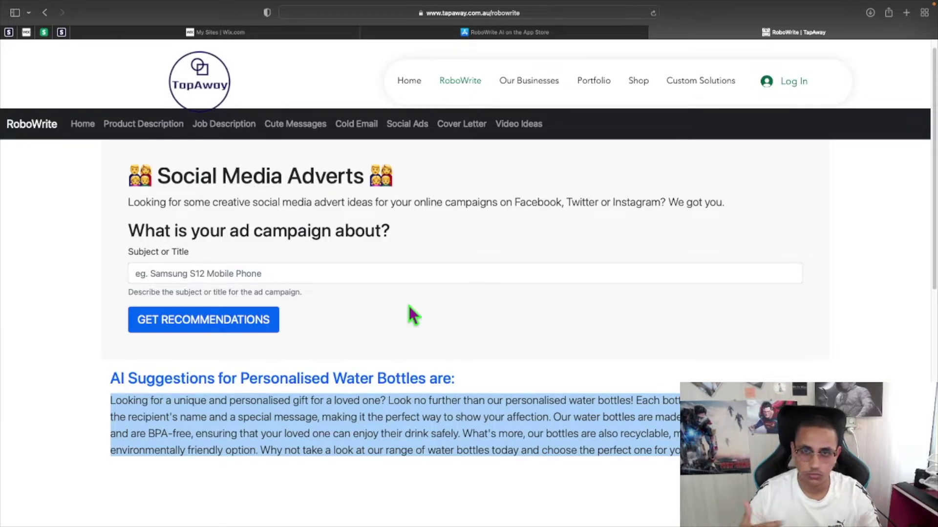
pyautogui.click(385, 278)
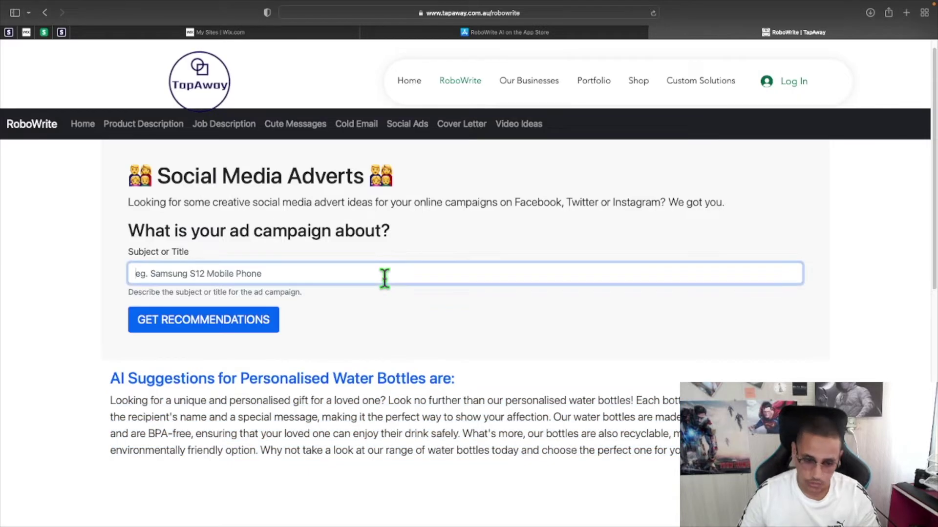
pyautogui.write('iPhone 6s')
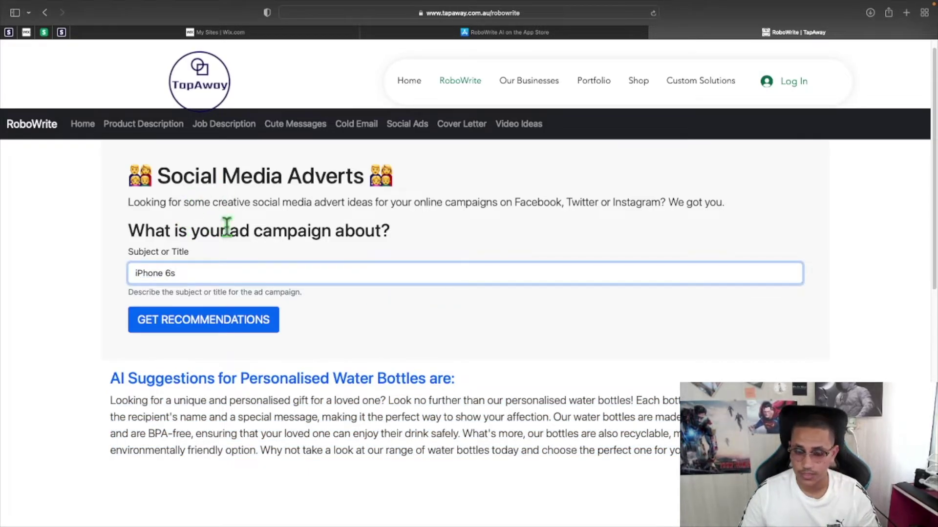
pyautogui.click(205, 334)
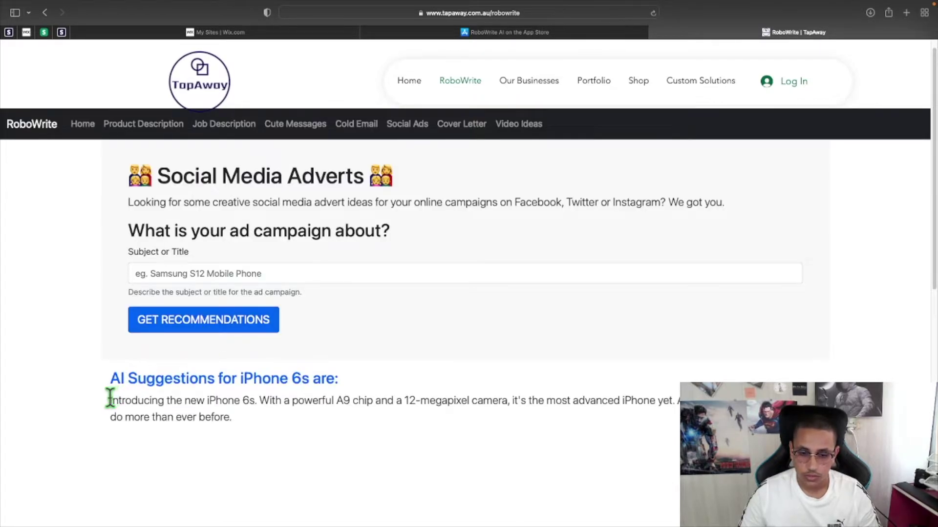
# - Highlight the iPhone 6s suggestion, picking out the A9 chip and camera phrases
pyautogui.moveTo(110, 400); pyautogui.dragTo(245, 414)
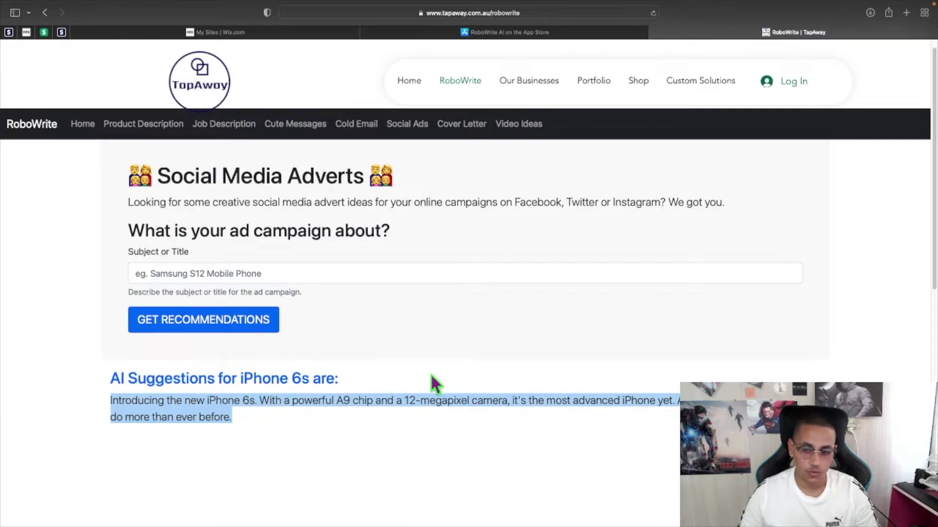
pyautogui.click(469, 410)
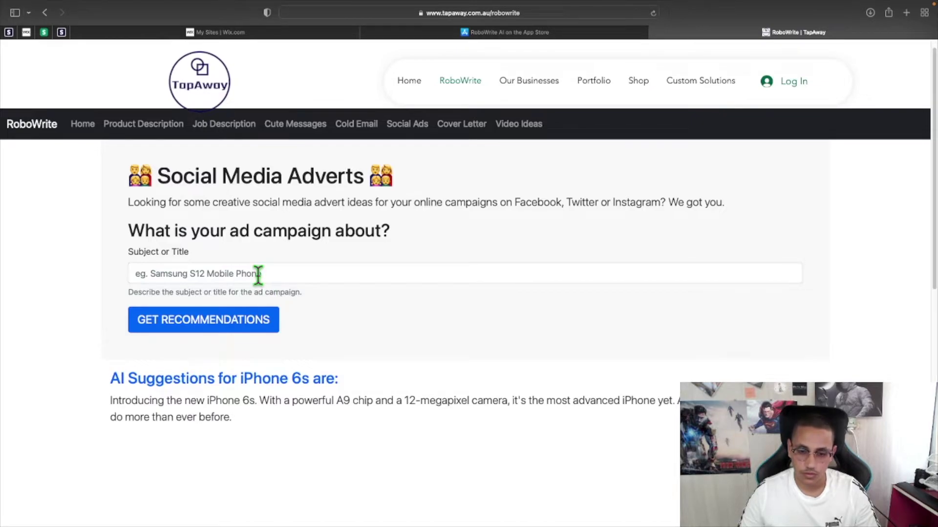
pyautogui.doubleClick(343, 400)
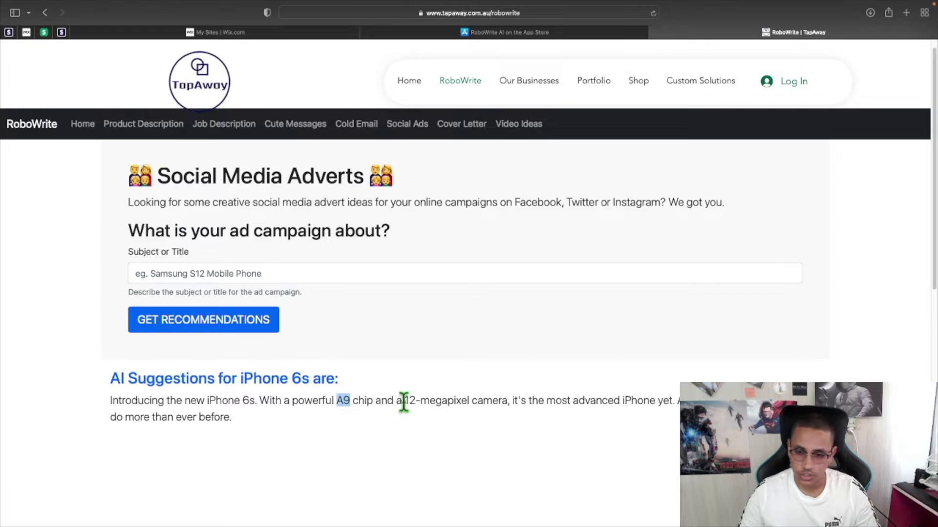
pyautogui.moveTo(408, 400); pyautogui.dragTo(502, 401)
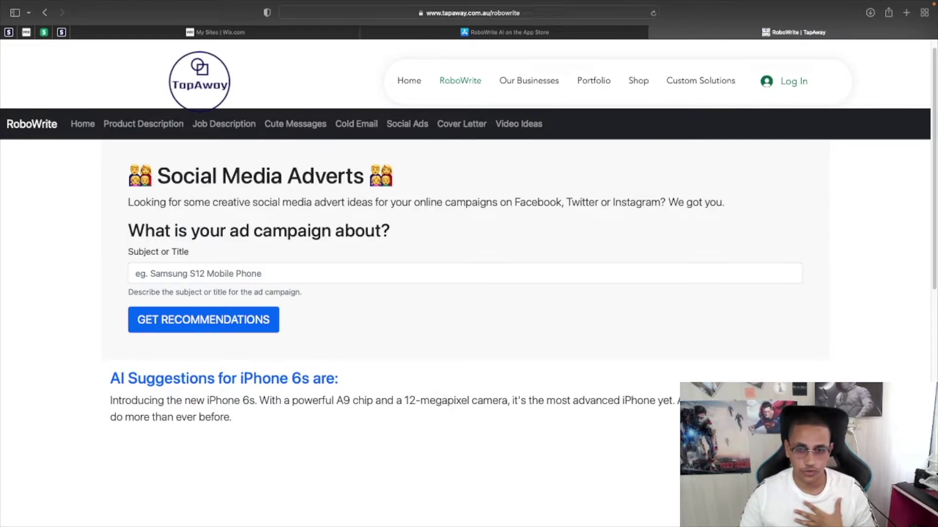
# - From Home, open Cute Messages and generate suggestions for 'graduation message to sister'
pyautogui.click(86, 128)
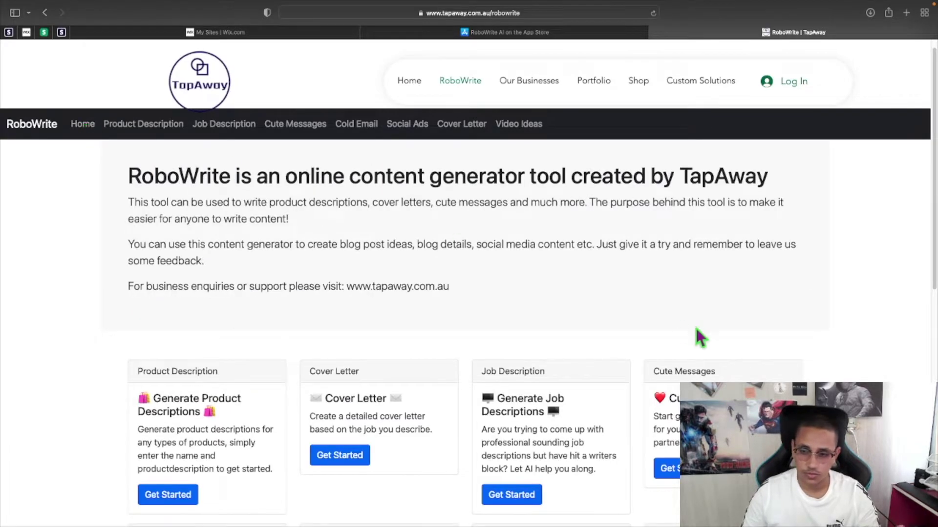
pyautogui.scroll(-4, 703, 332)
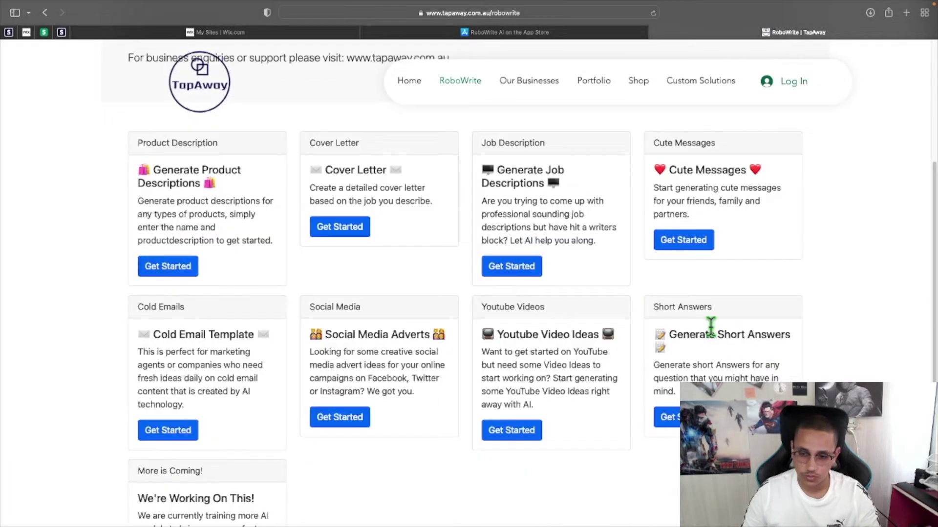
pyautogui.click(693, 248)
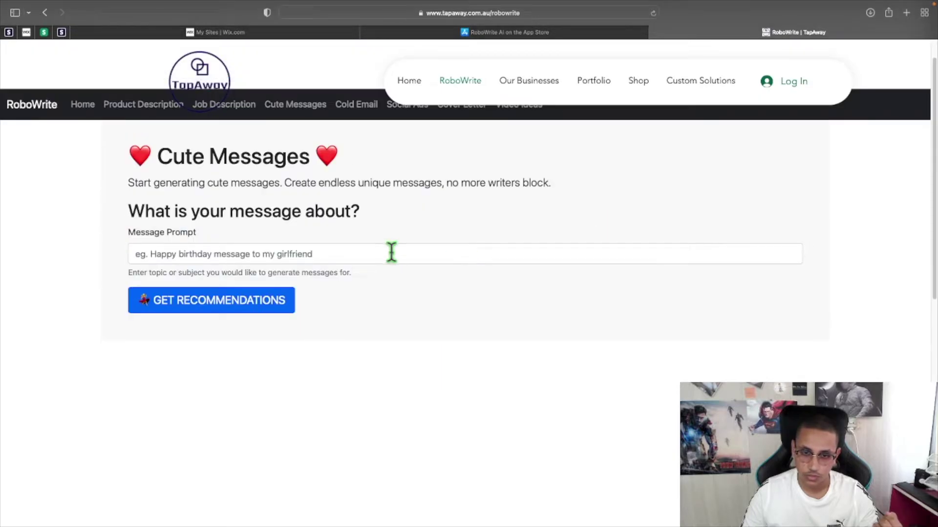
pyautogui.click(391, 252)
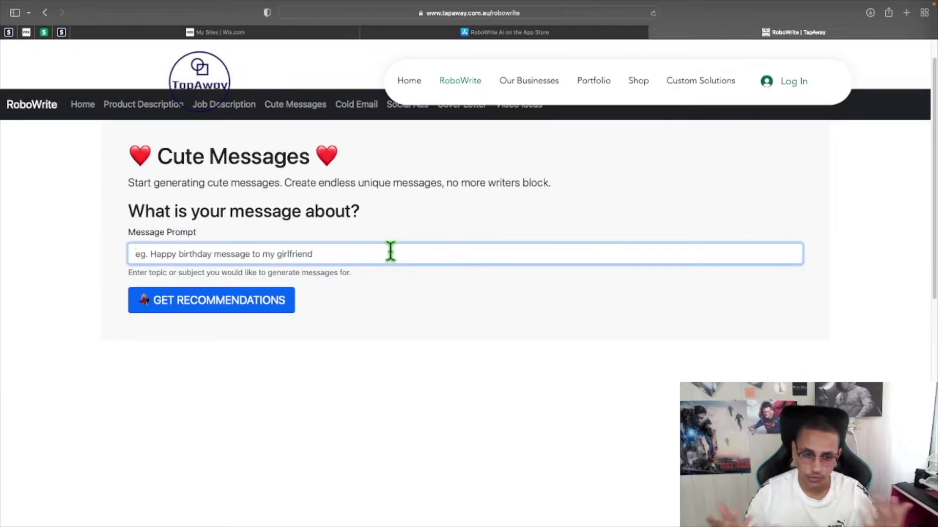
pyautogui.write('gr')
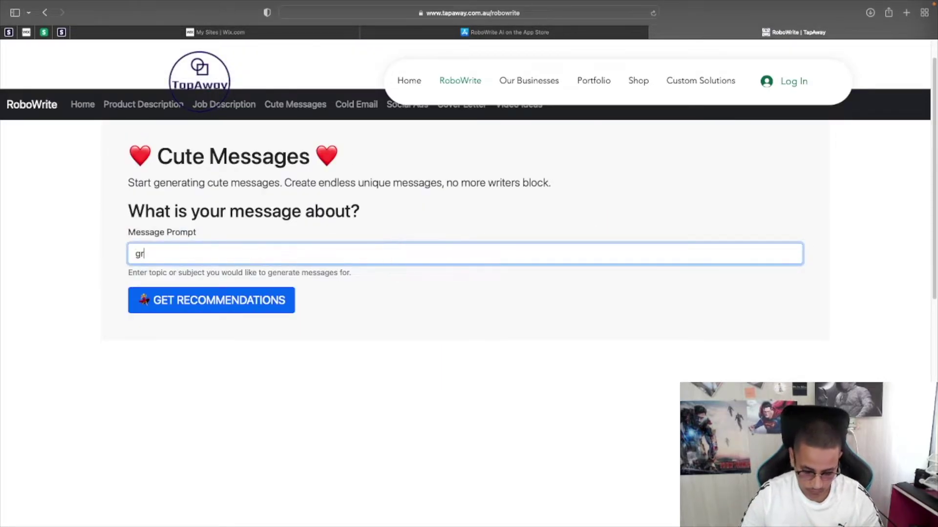
pyautogui.write('aduation message to si')
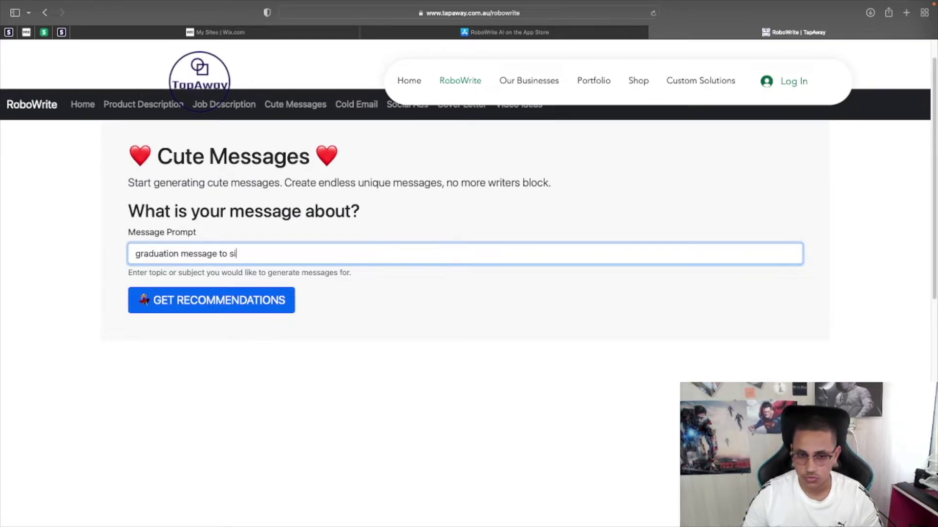
pyautogui.write('ster')
pyautogui.click(249, 307)
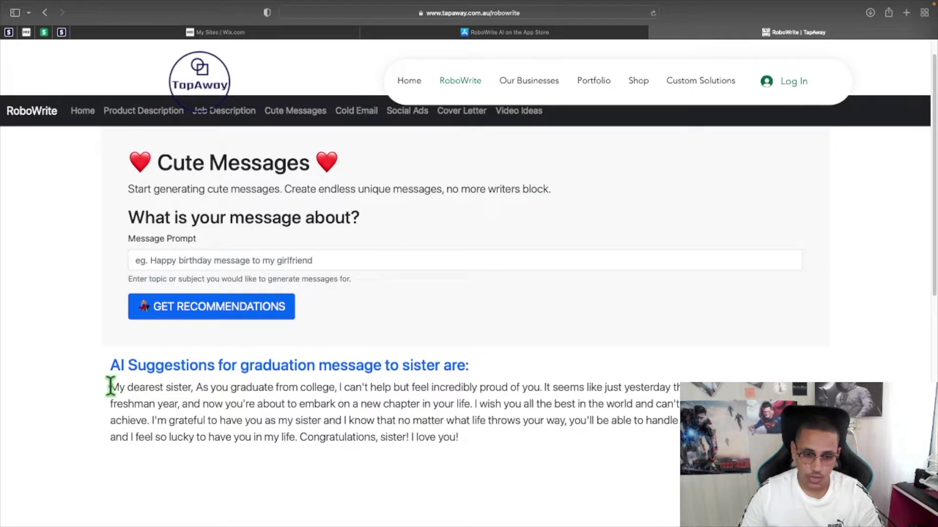
# - Highlight the generated message ending 'Congratulations, sister! I love you!'
pyautogui.moveTo(110, 387); pyautogui.dragTo(479, 436)
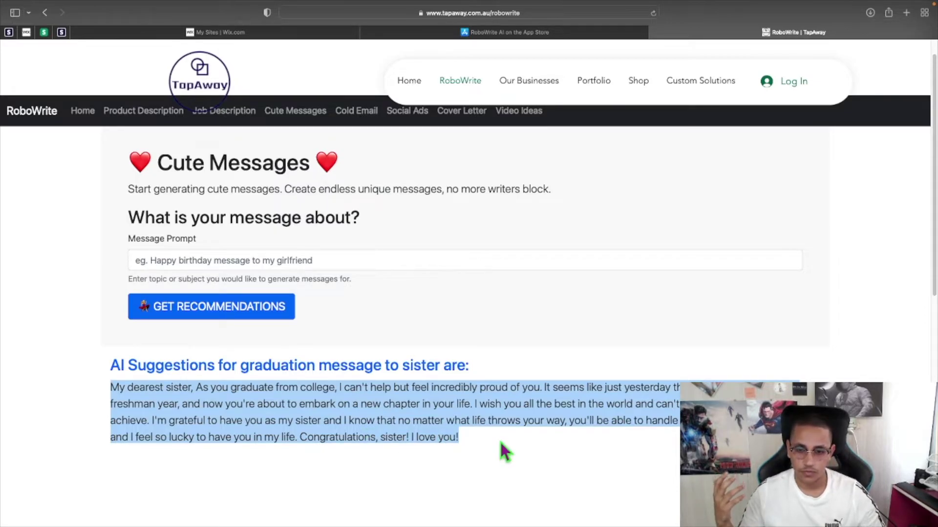
pyautogui.scroll(1, 503, 419)
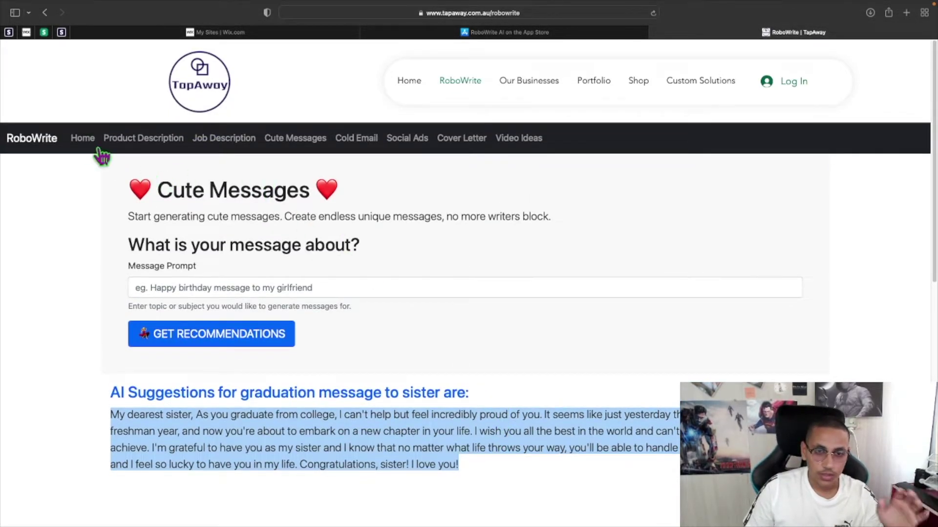
# - From Home, open the Youtube Videos tool and select its empty topic field
pyautogui.click(82, 140)
pyautogui.scroll(-5, 523, 323)
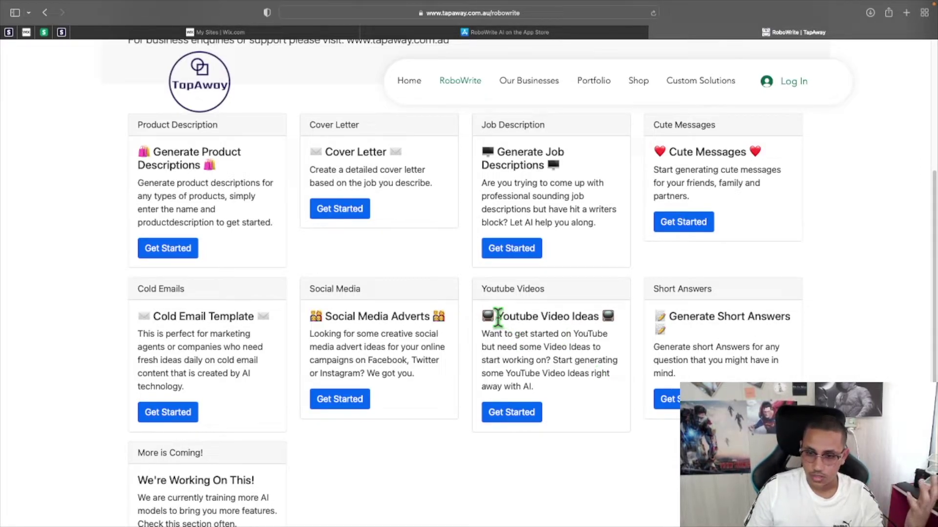
pyautogui.moveTo(497, 318); pyautogui.dragTo(596, 315)
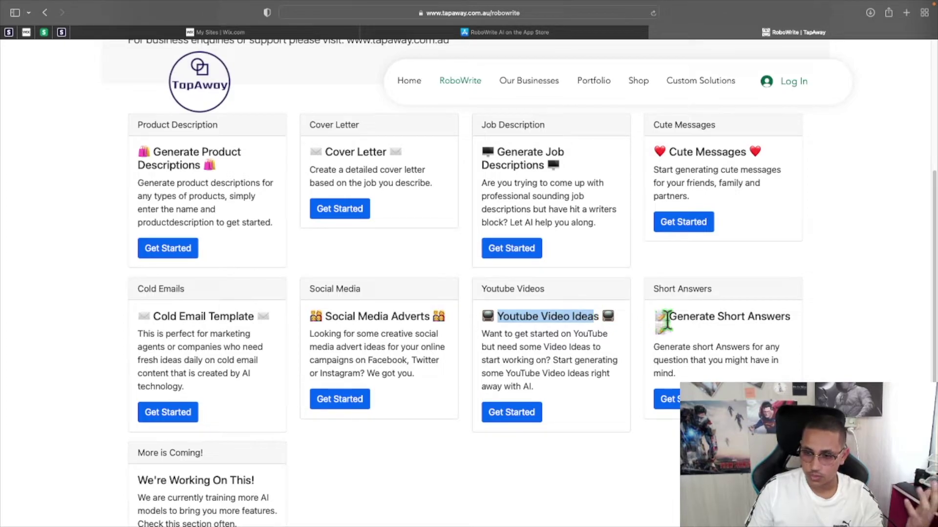
pyautogui.moveTo(667, 320); pyautogui.dragTo(833, 318)
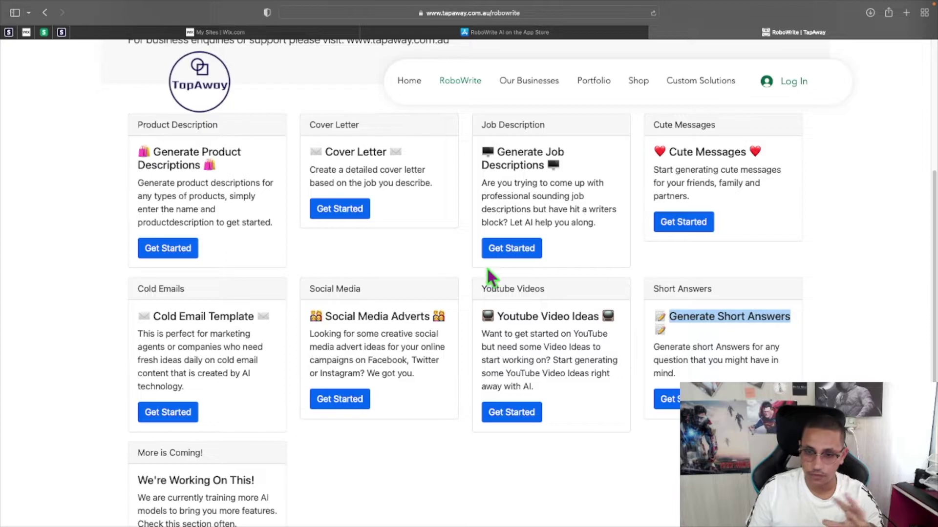
pyautogui.click(520, 418)
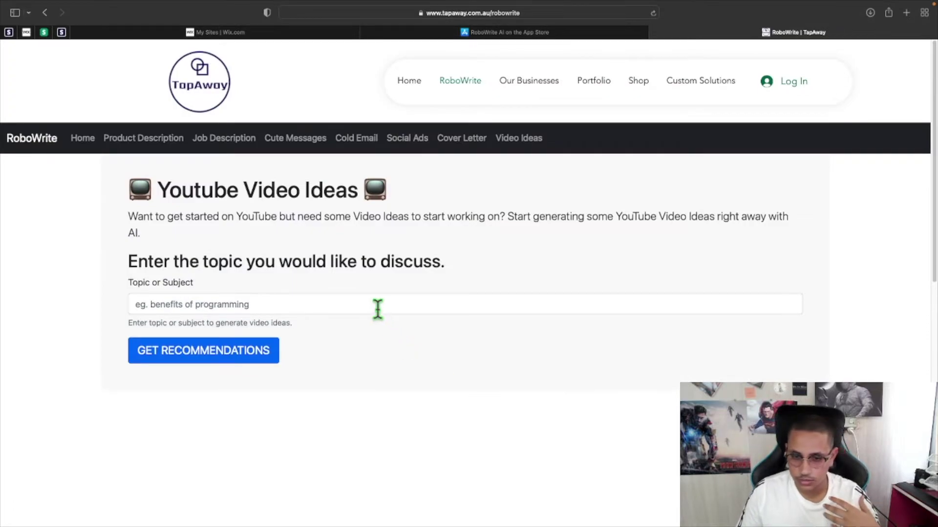
pyautogui.click(377, 308)
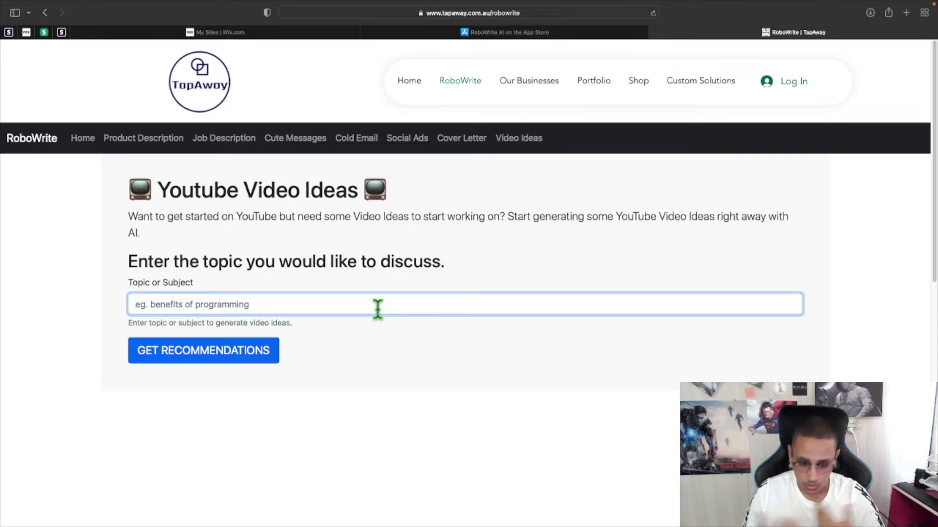
# - Generate ten YouTube video ideas for the topic 'benefits of programming'
pyautogui.write('benefits')
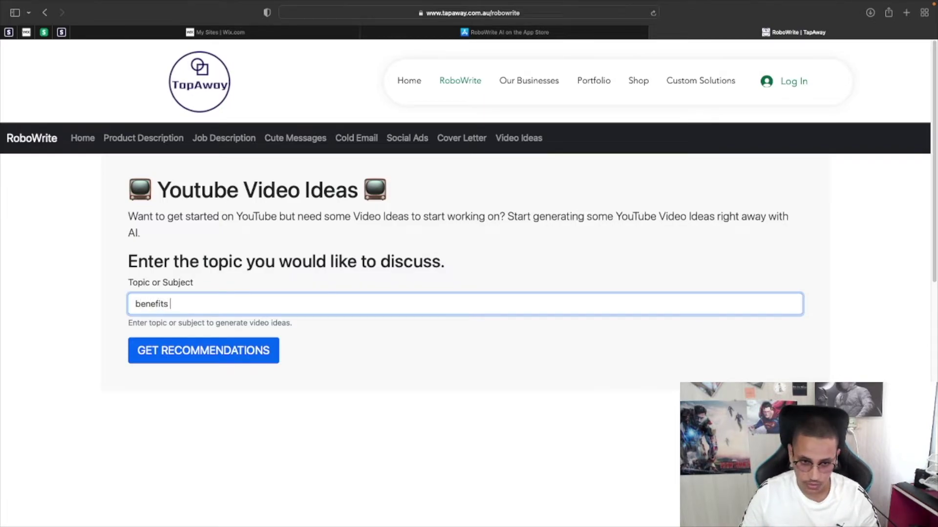
pyautogui.write(' of programm')
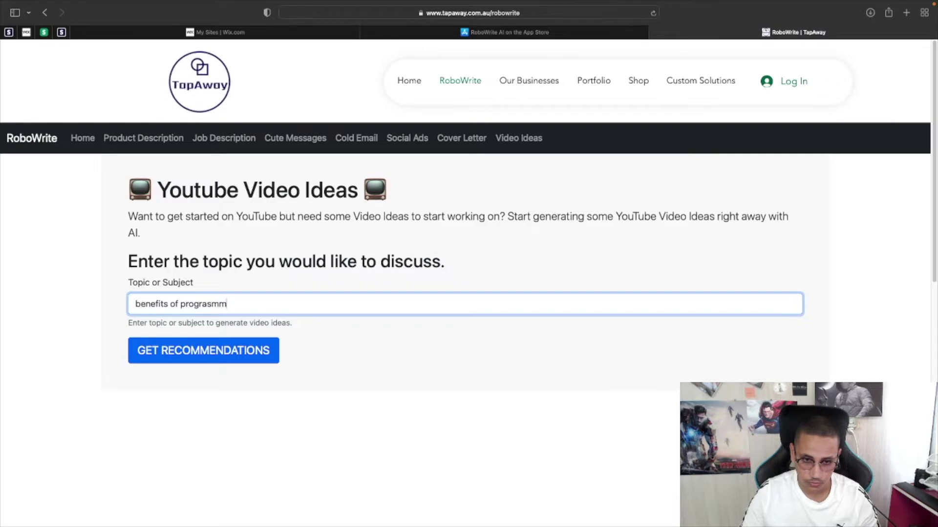
pyautogui.press('BackSpace')
pyautogui.press('BackSpace')
pyautogui.write('mming')
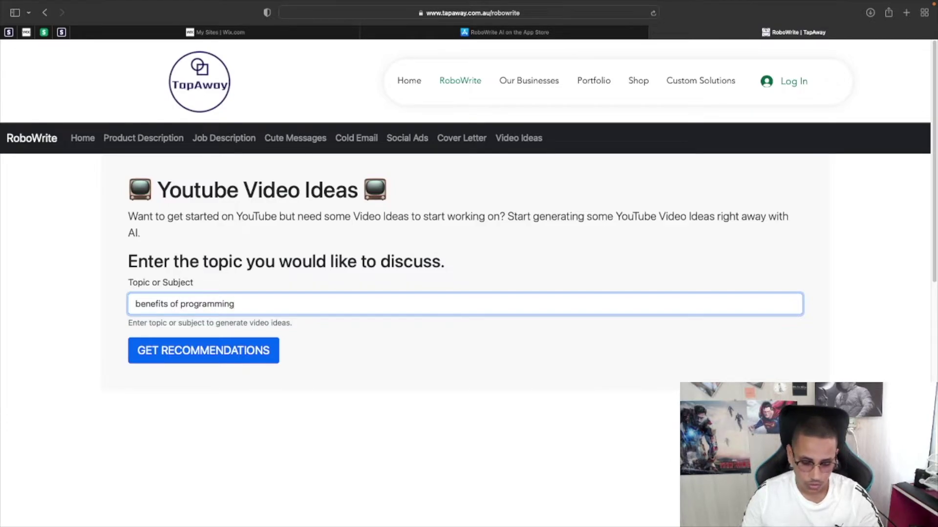
pyautogui.click(174, 359)
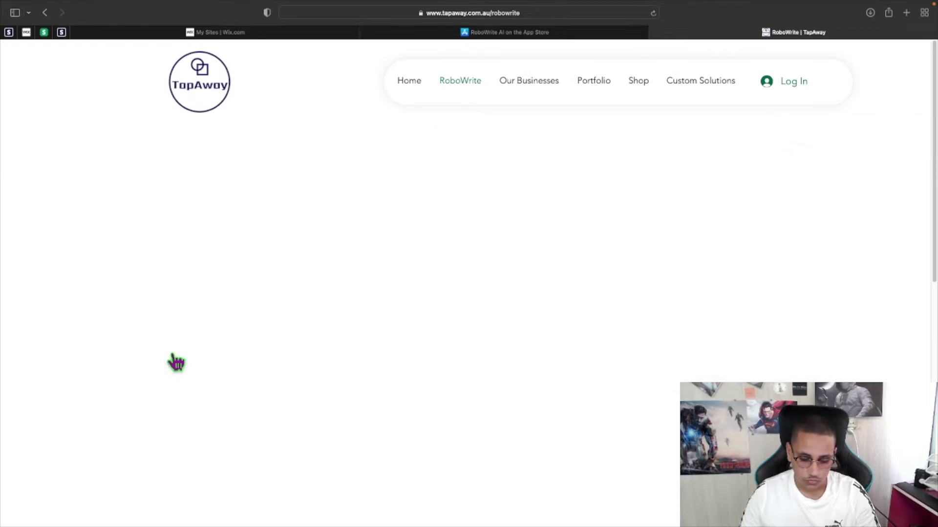
pyautogui.scroll(-1, 405, 365)
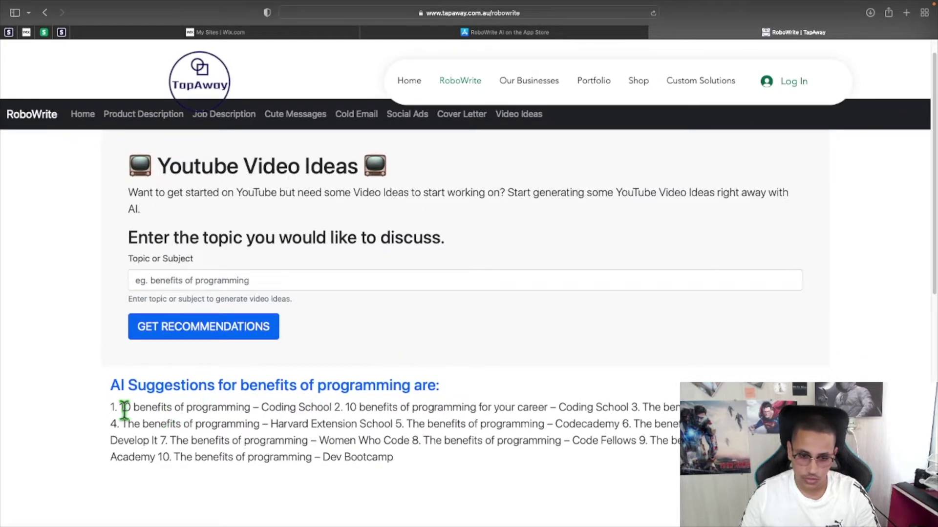
pyautogui.moveTo(111, 408); pyautogui.dragTo(298, 457)
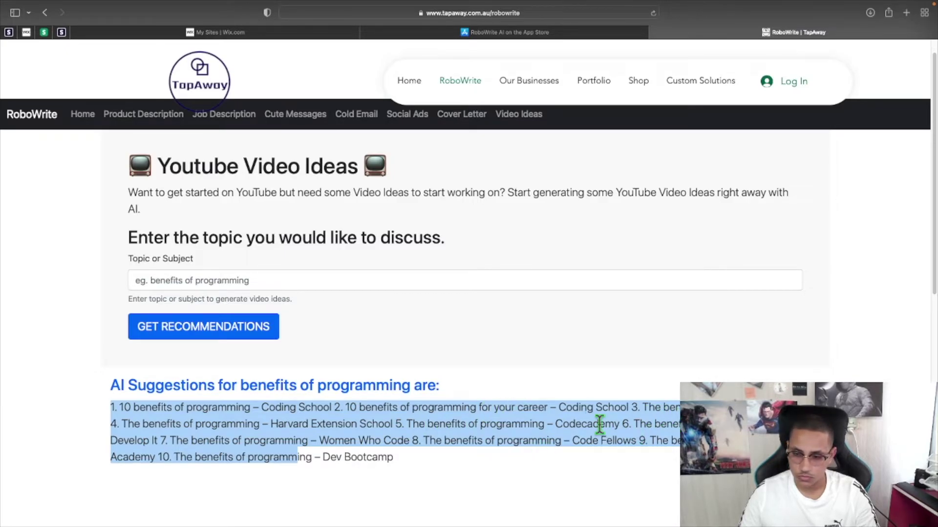
pyautogui.click(222, 278)
# - Generate YouTube video ideas for the topic 'benefits of programming'
pyautogui.write('benefits of rpog')
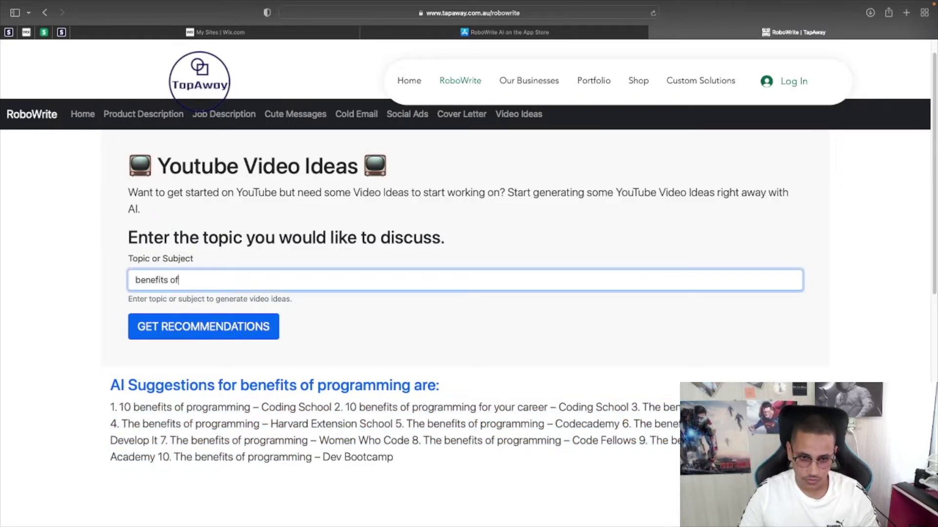
pyautogui.press('BackSpace')
pyautogui.press('BackSpace')
pyautogui.press('BackSpace')
pyautogui.press('BackSpace')
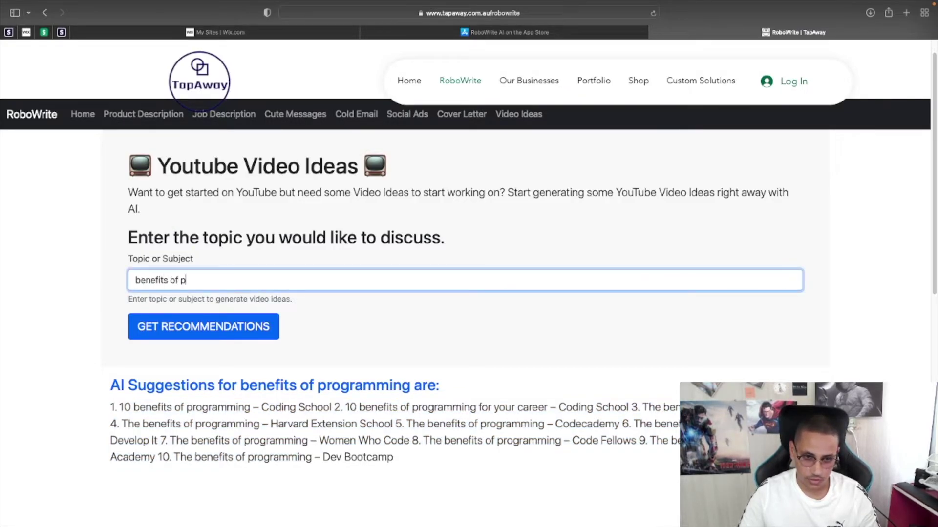
pyautogui.write('rogramming')
pyautogui.click(201, 342)
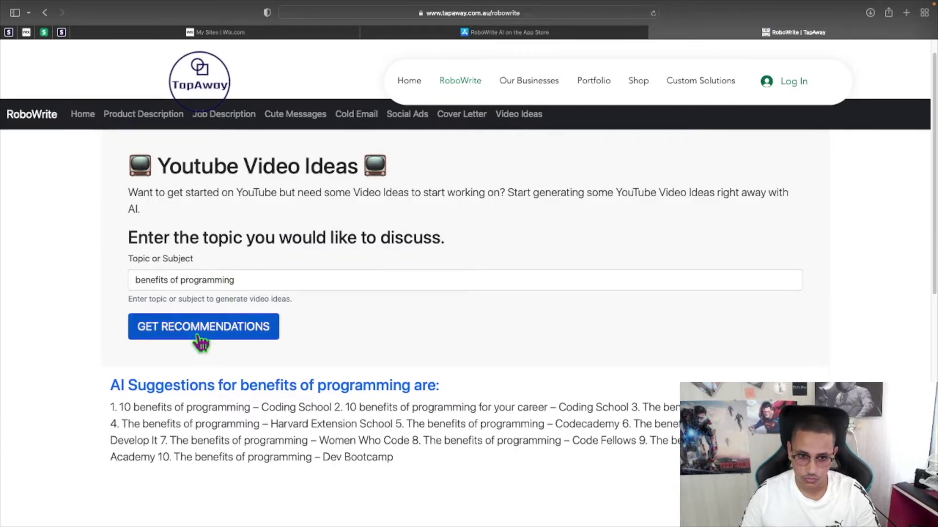
# - Regenerate ideas for 'what is the benefit of learning programming' and highlight the first suggestion
pyautogui.click(172, 278)
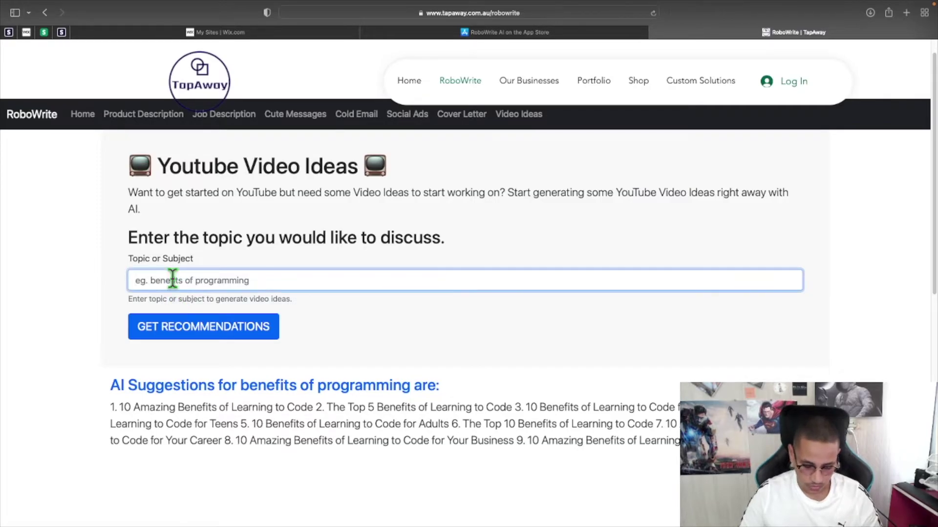
pyautogui.write('what is the ')
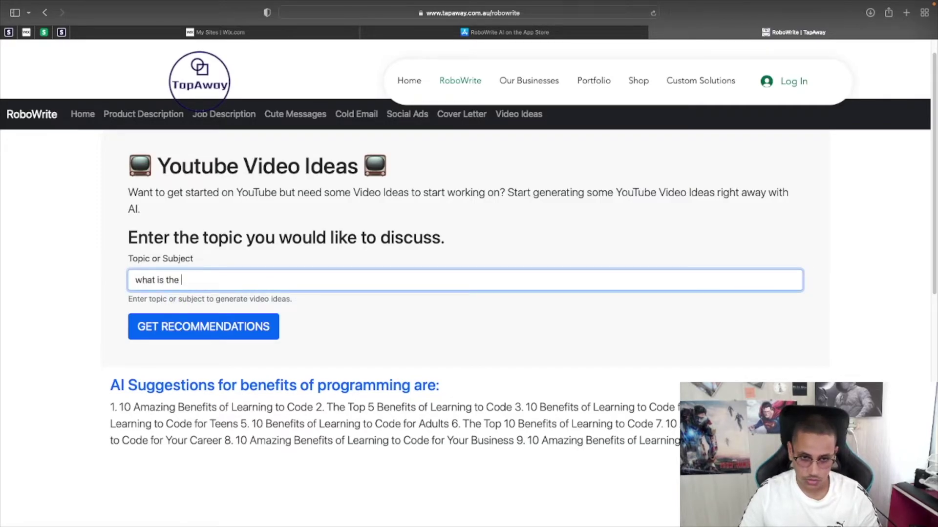
pyautogui.write('benefit of learni')
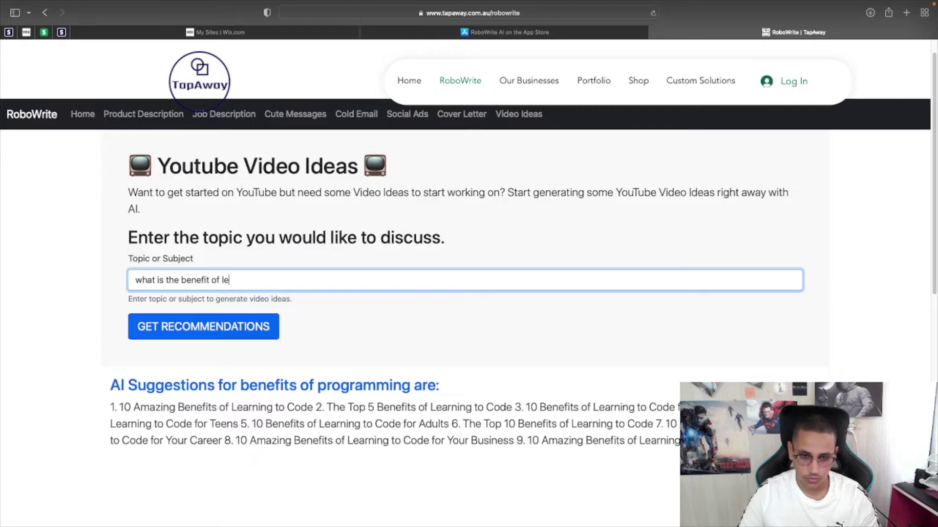
pyautogui.press('BackSpace')
pyautogui.press('BackSpace')
pyautogui.write('ning ')
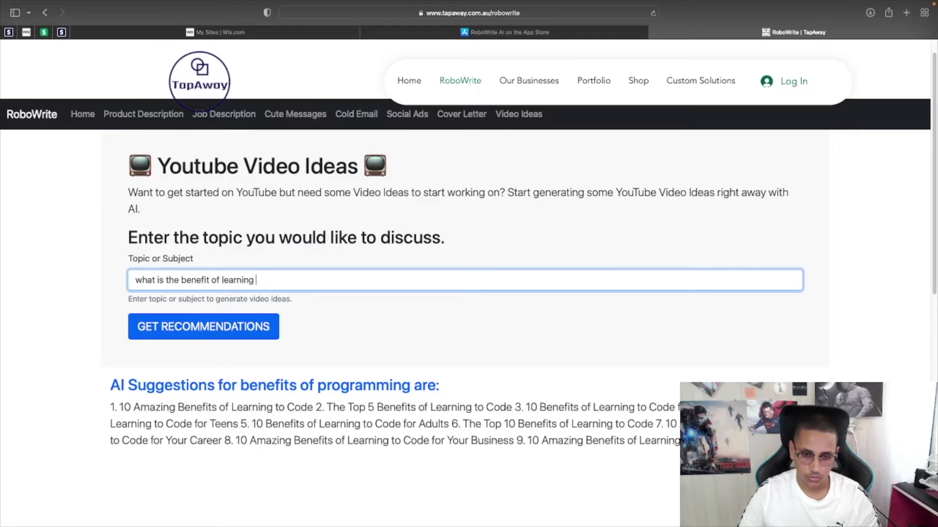
pyautogui.write('programming')
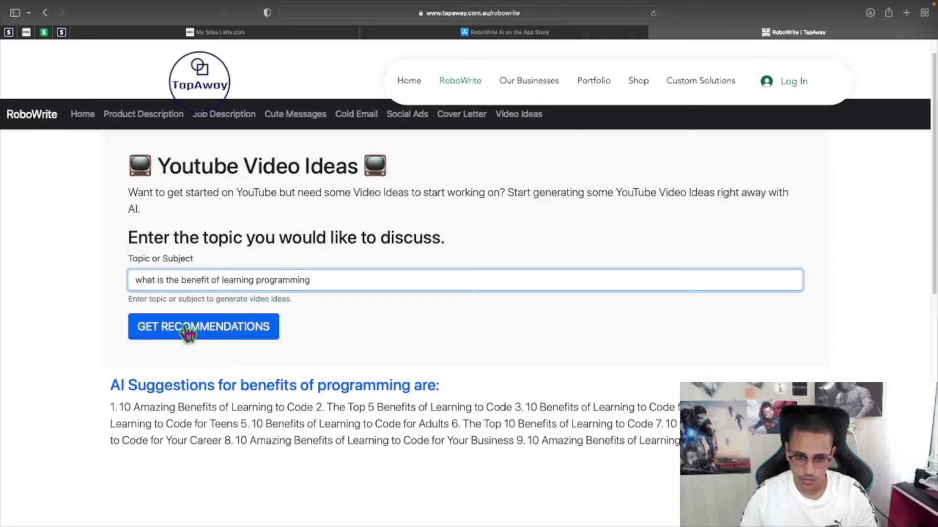
pyautogui.click(188, 331)
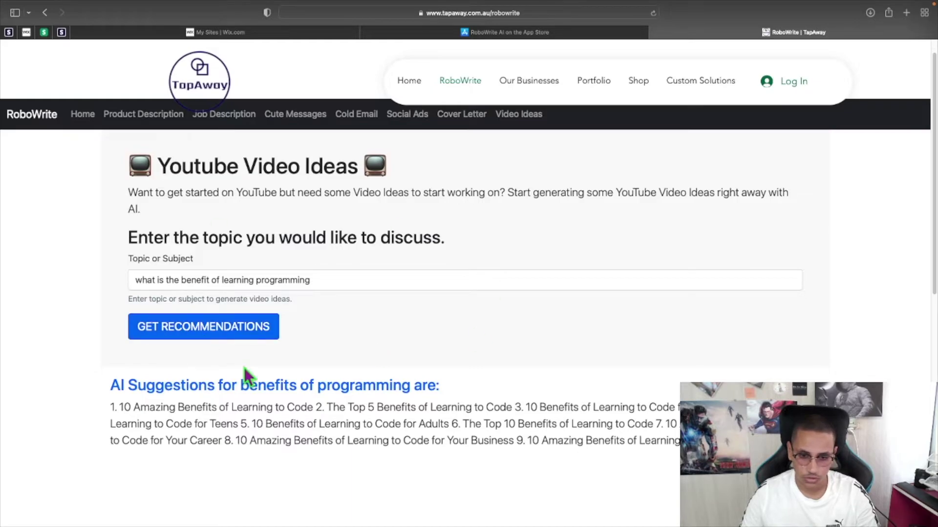
pyautogui.moveTo(174, 408); pyautogui.dragTo(257, 410)
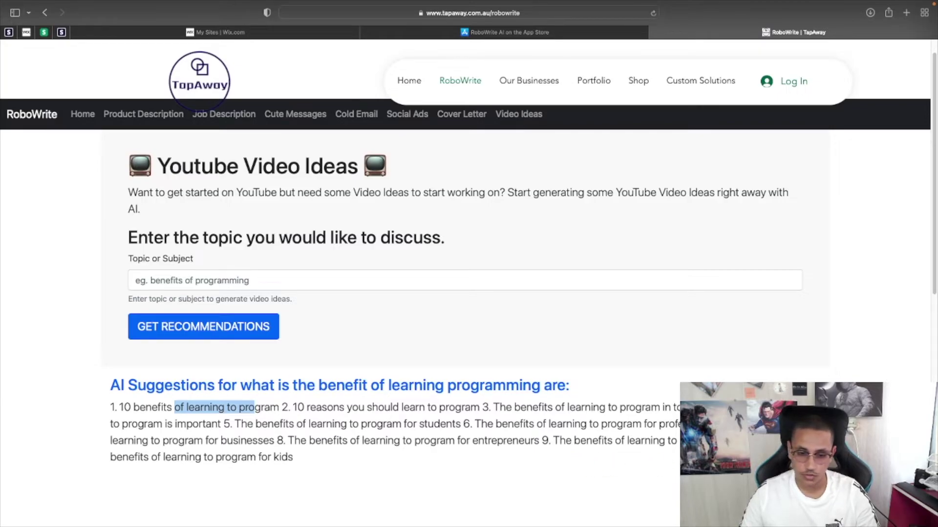
pyautogui.click(229, 276)
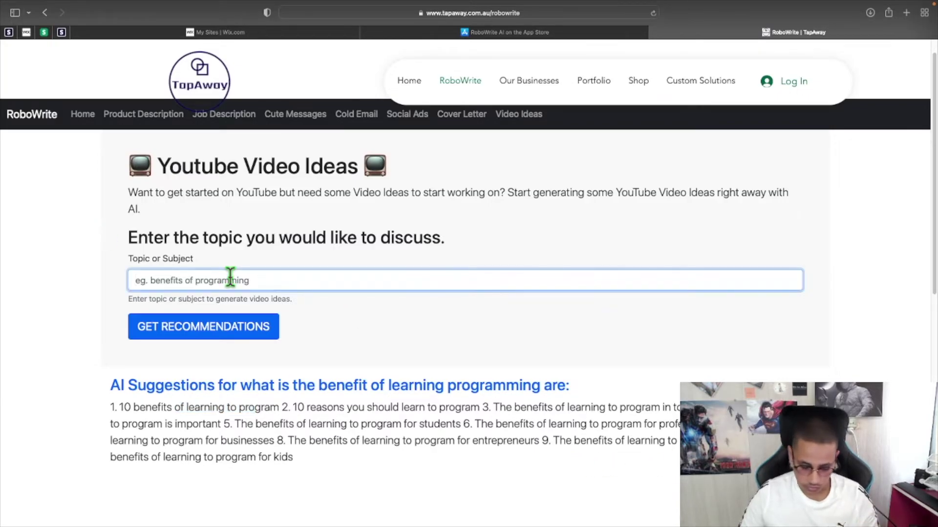
# - Replace the topic with 'how to raise a dog' and generate ten video ideas
pyautogui.write('cooking')
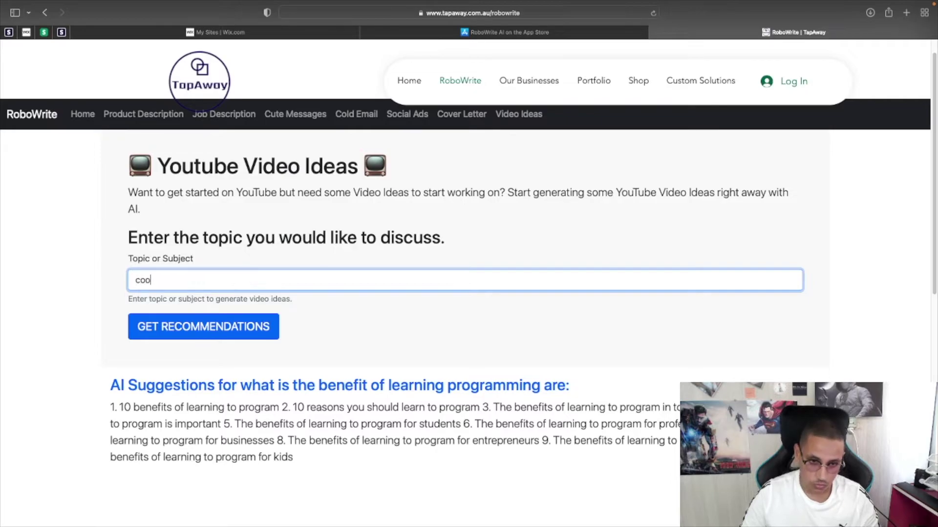
pyautogui.press('BackSpace')
pyautogui.press('BackSpace')
pyautogui.press('BackSpace')
pyautogui.press('BackSpace')
pyautogui.press('BackSpace')
pyautogui.press('BackSpace')
pyautogui.press('BackSpace')
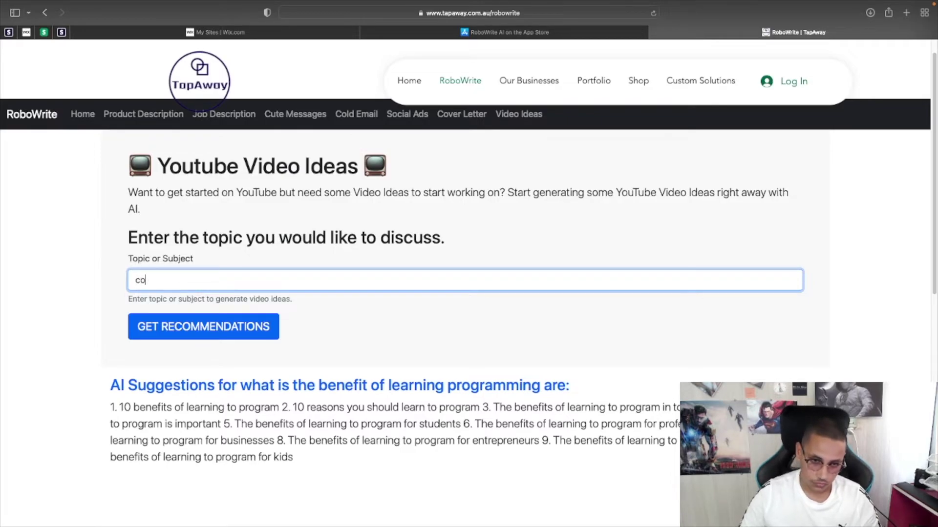
pyautogui.write('how to ')
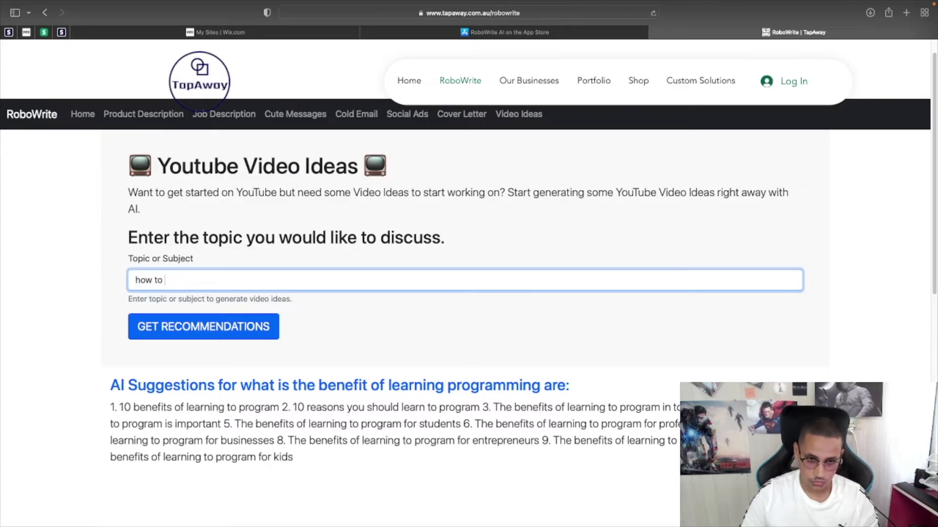
pyautogui.write('raise a dog')
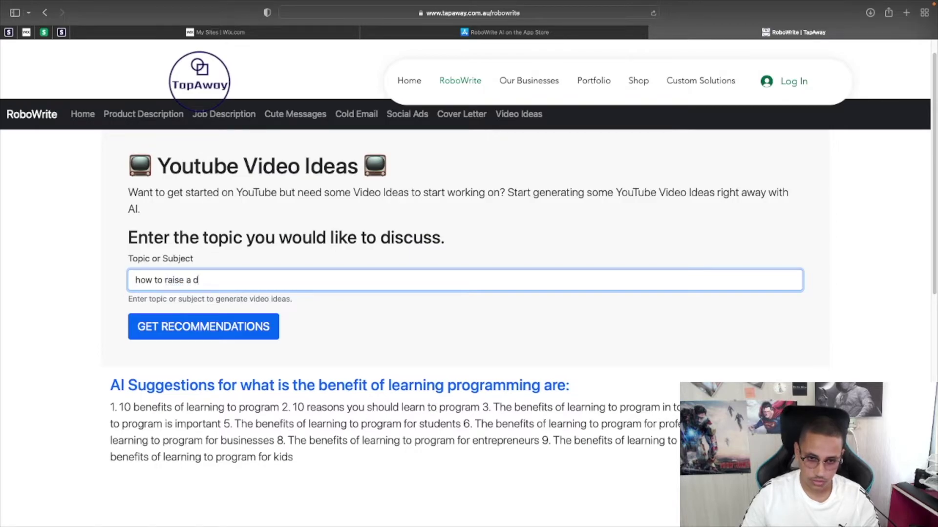
pyautogui.click(213, 329)
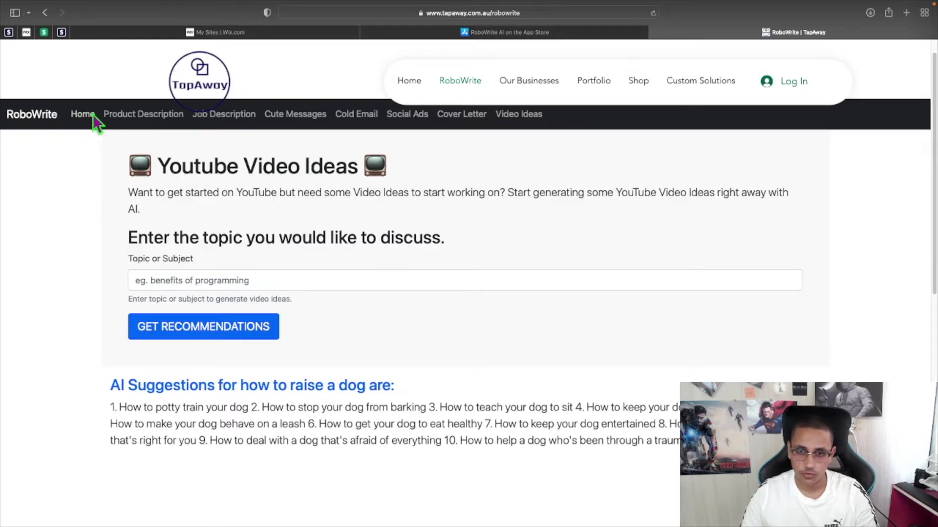
# - Return to the RoboWrite tools overview and open the Generate Short Answers tool
pyautogui.scroll(1, 293, 141)
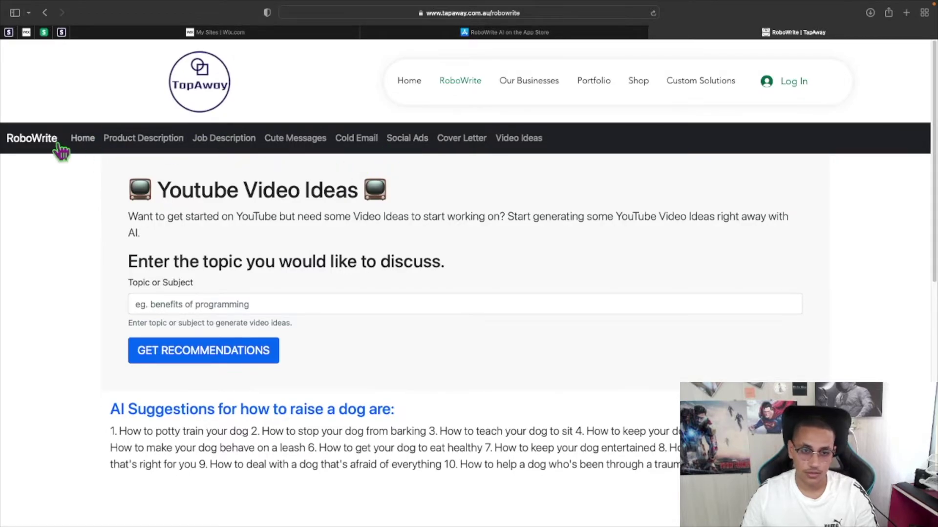
pyautogui.click(32, 139)
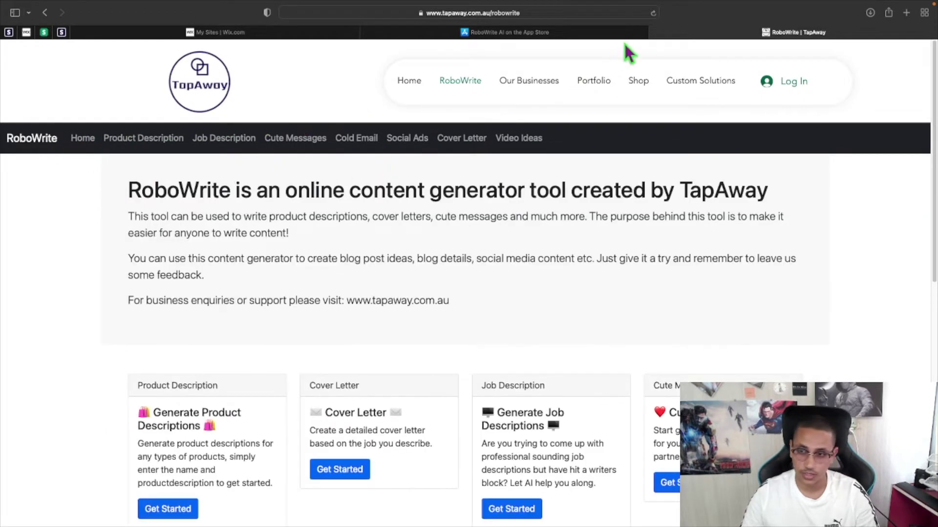
pyautogui.scroll(-4, 655, 317)
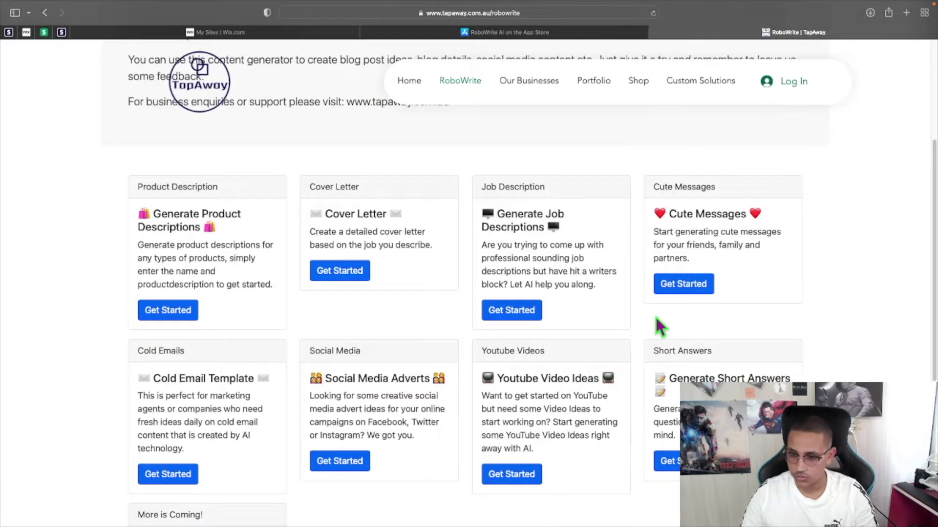
pyautogui.click(676, 464)
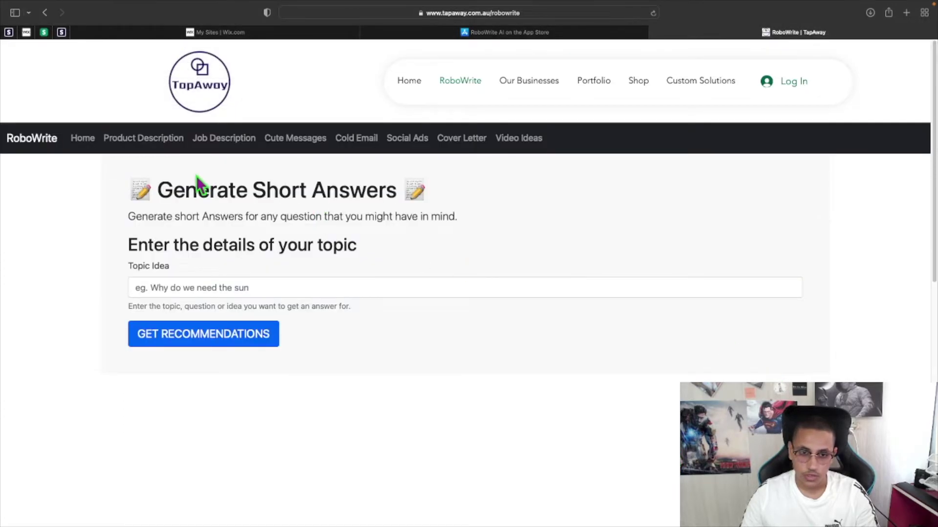
pyautogui.moveTo(187, 188); pyautogui.dragTo(436, 201)
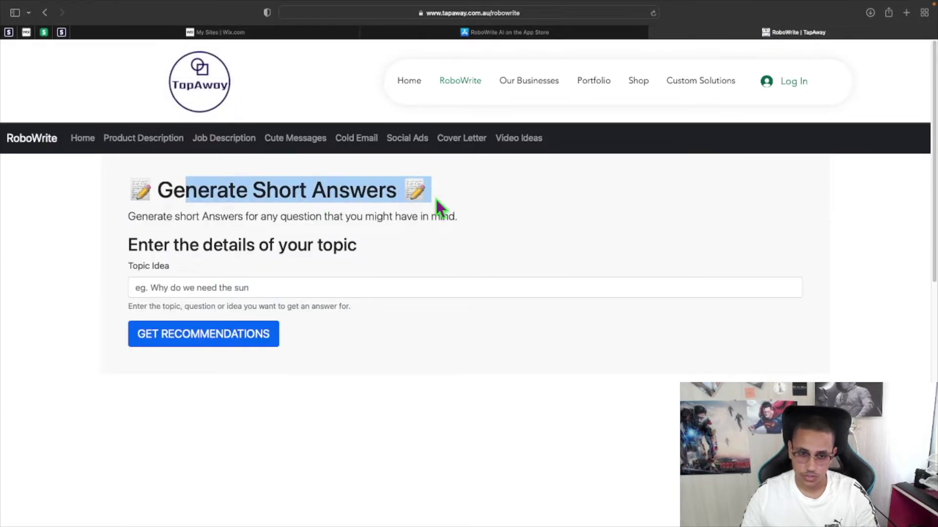
# - Ask 'is AI better than Humans' and generate a short answer
pyautogui.click(358, 284)
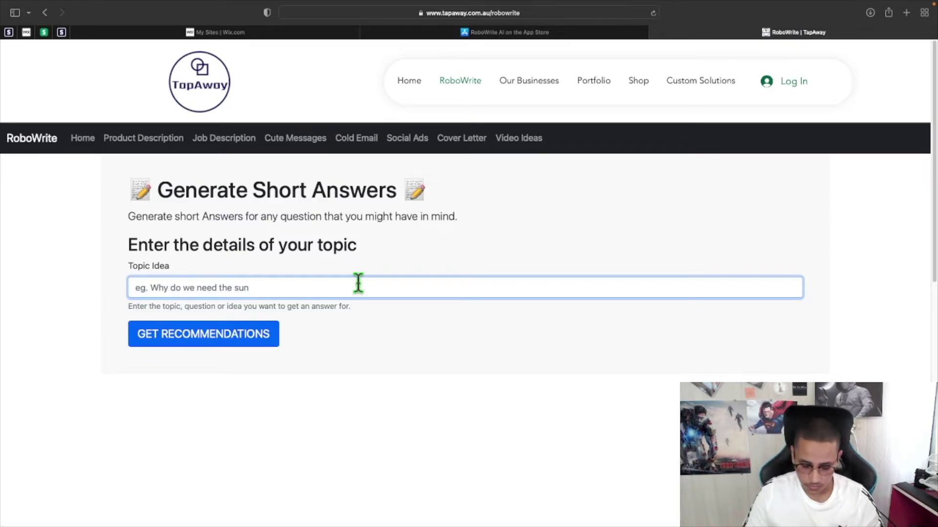
pyautogui.write('Why')
pyautogui.press('BackSpace')
pyautogui.press('BackSpace')
pyautogui.press('BackSpace')
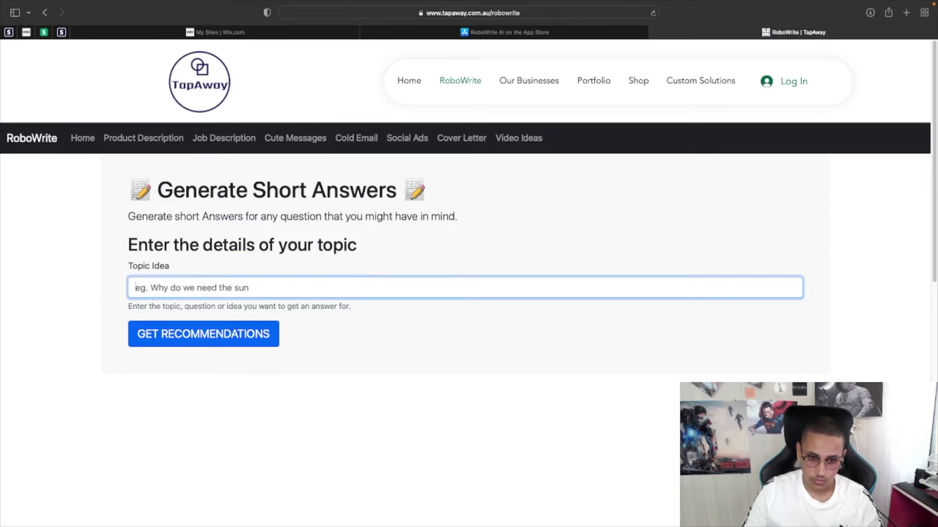
pyautogui.write('is AI bett')
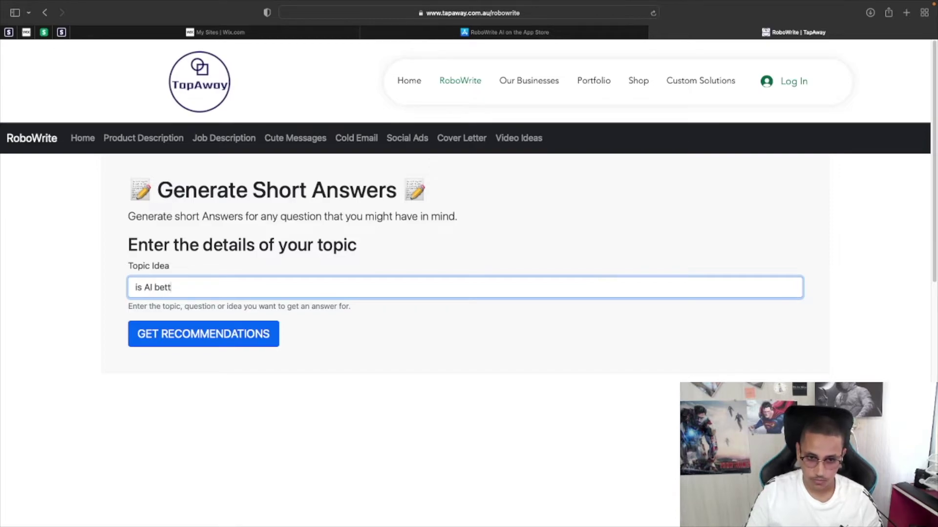
pyautogui.write('er than Humans')
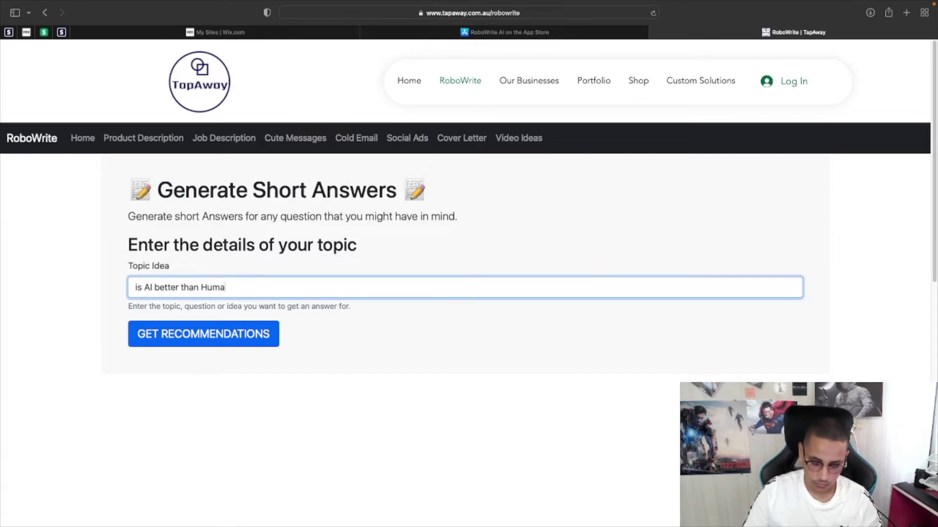
pyautogui.click(211, 344)
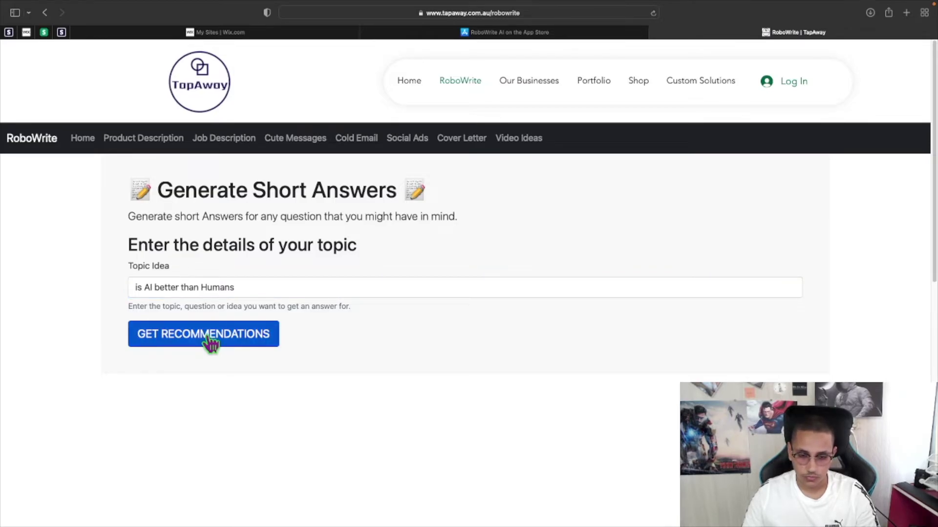
pyautogui.scroll(-4, 286, 350)
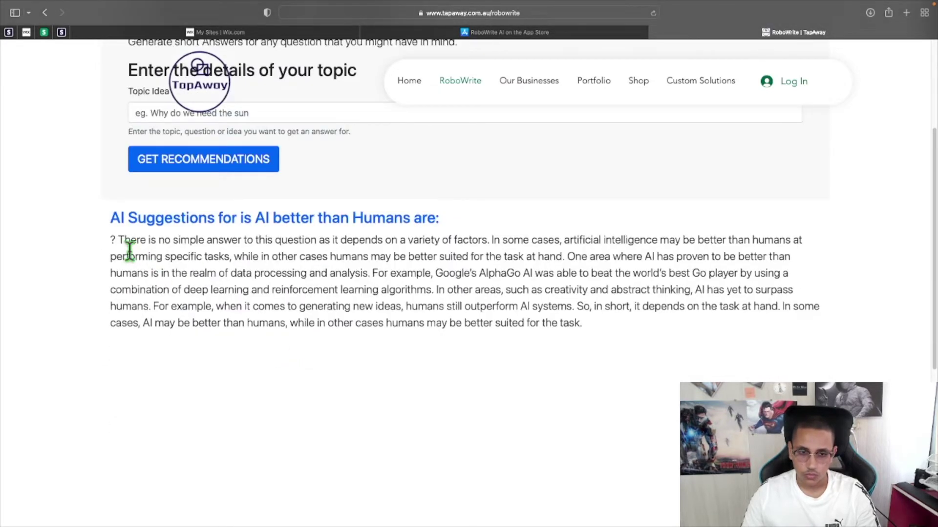
pyautogui.moveTo(117, 239); pyautogui.dragTo(645, 312)
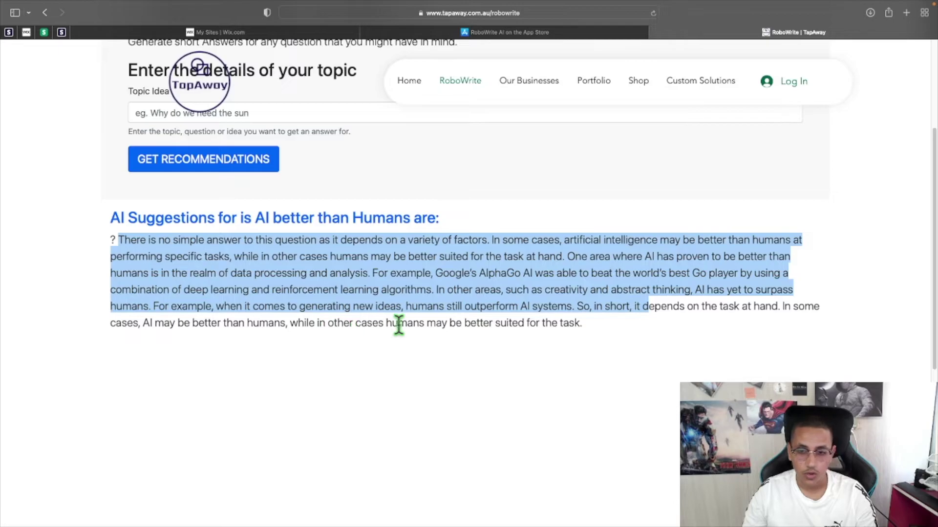
pyautogui.click(598, 335)
pyautogui.moveTo(594, 324); pyautogui.dragTo(88, 241)
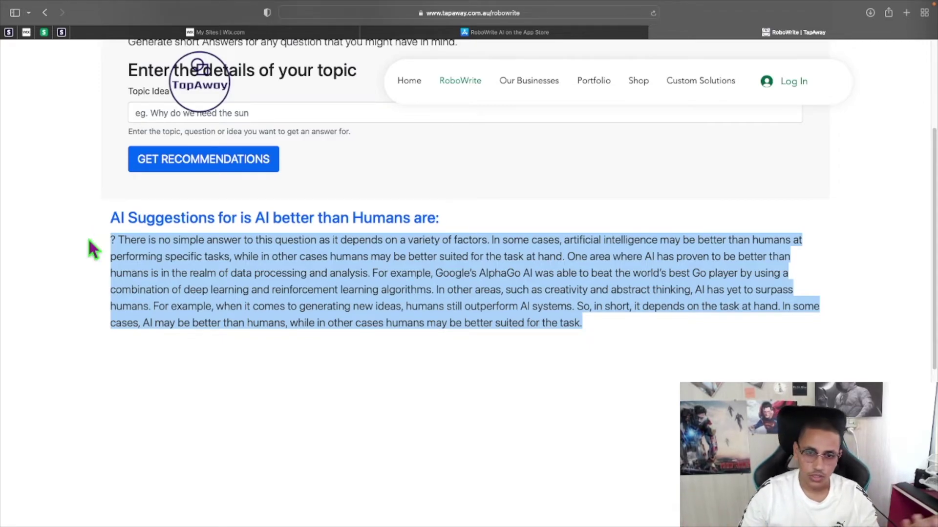
pyautogui.scroll(4, 88, 240)
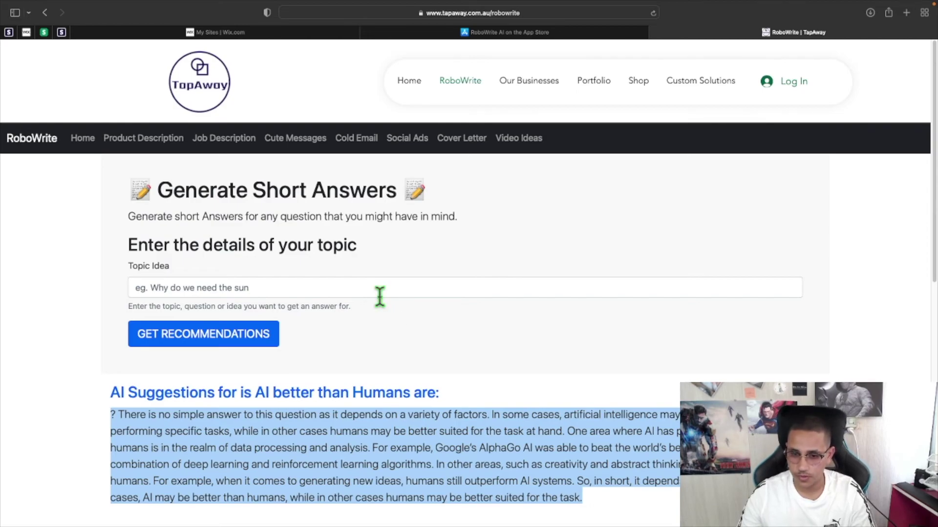
pyautogui.scroll(-3, 513, 397)
pyautogui.moveTo(613, 422); pyautogui.dragTo(111, 337)
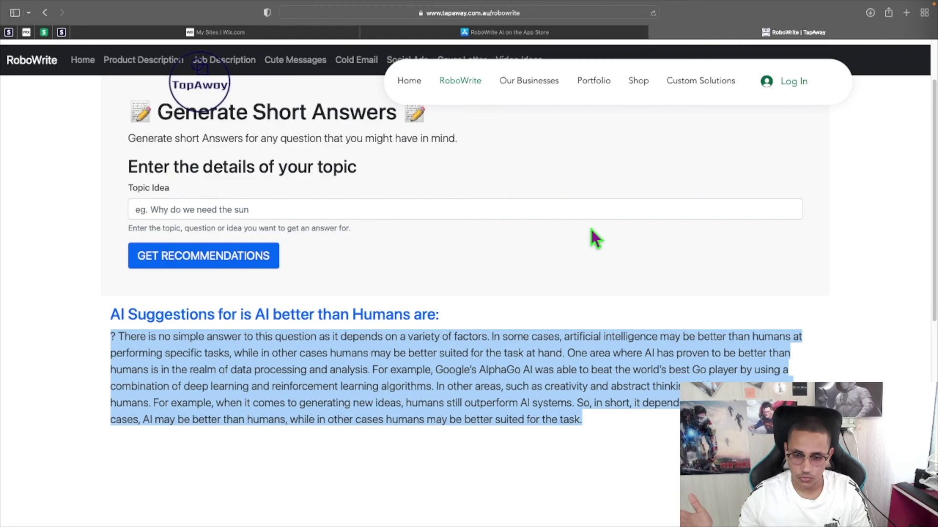
pyautogui.scroll(3, 590, 227)
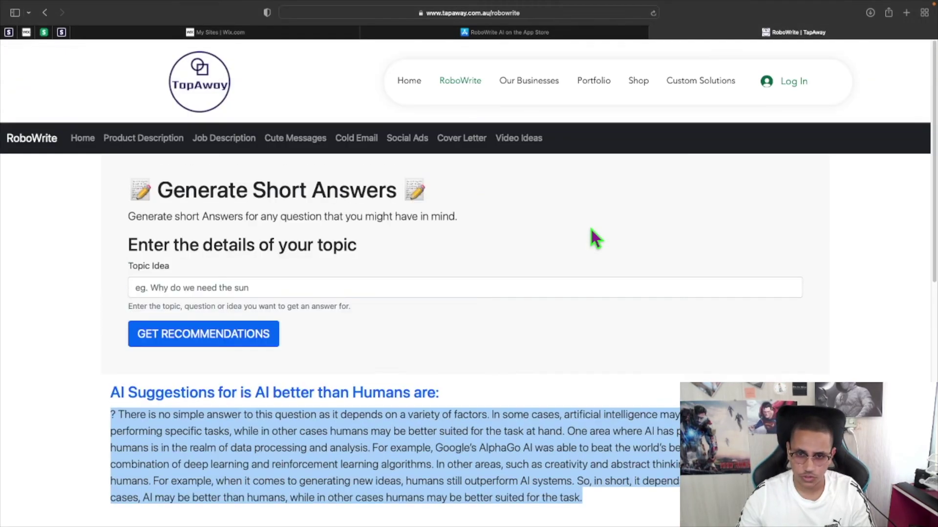
pyautogui.click(520, 34)
pyautogui.click(705, 32)
pyautogui.scroll(-3, 699, 176)
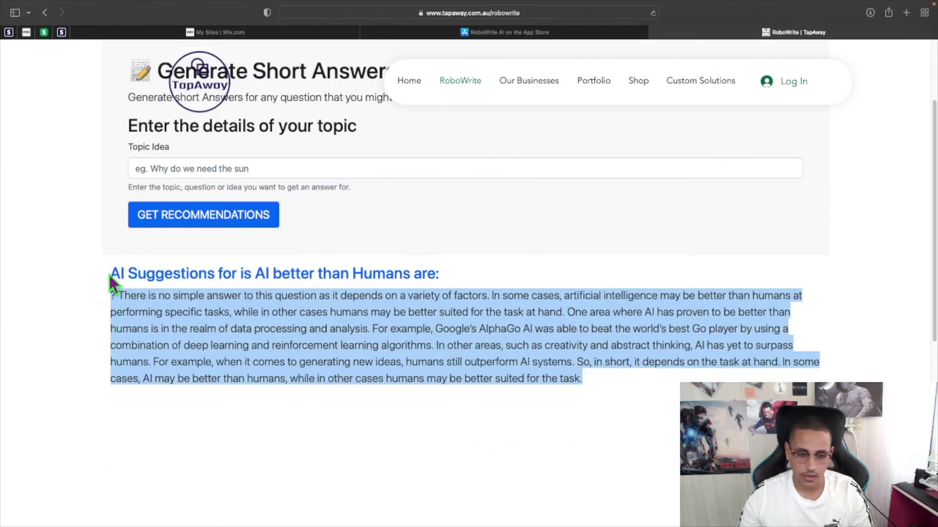
pyautogui.scroll(3, 112, 281)
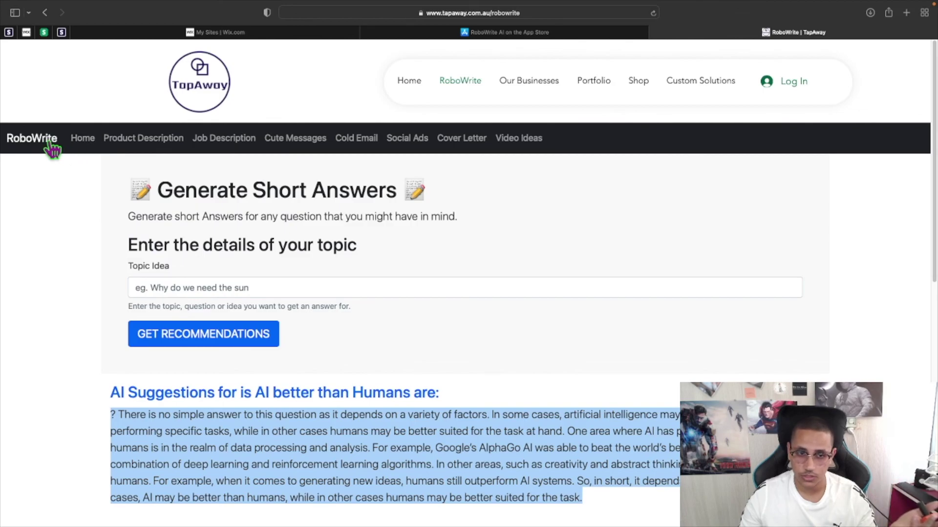
# - Navigate back to the RoboWrite overview showing the writing-tool cards grid
pyautogui.press('super+bracketleft')
pyautogui.scroll(-5, 442, 257)
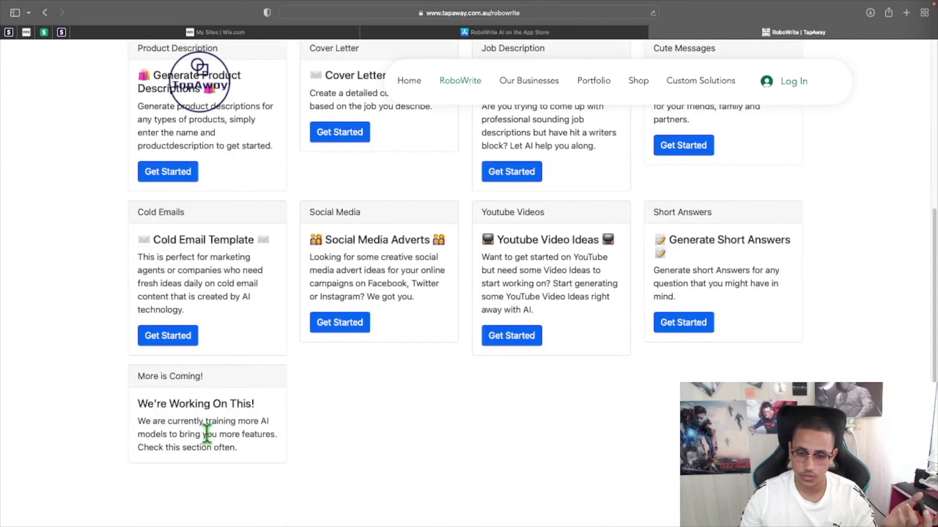
pyautogui.scroll(1, 238, 418)
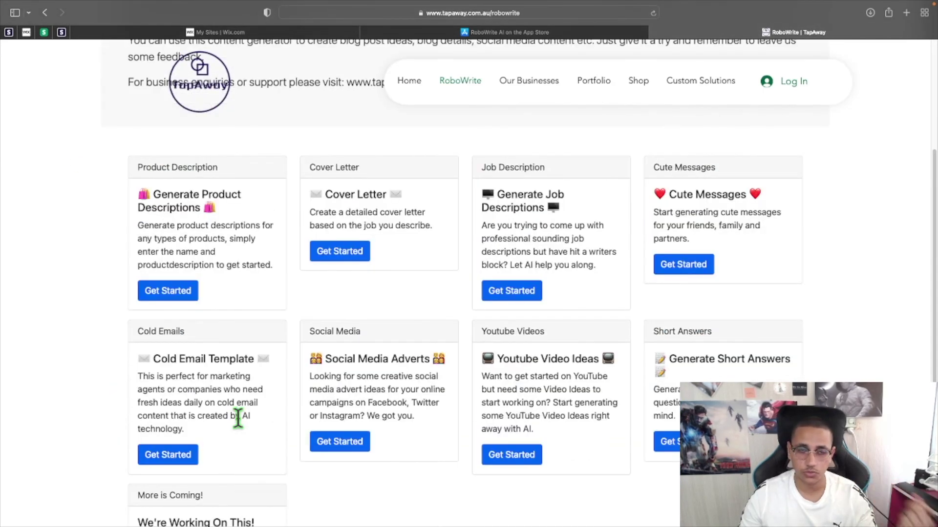